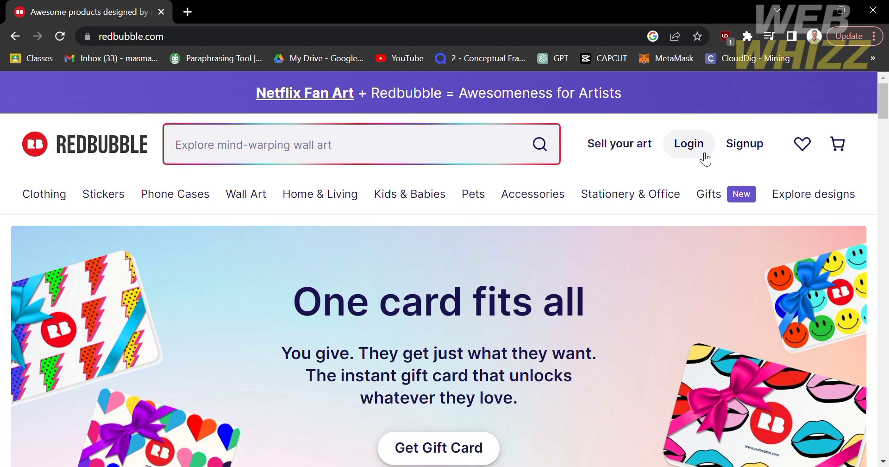
- Open Redbubble's Join page and pick the Artist signup card
click(758, 158)
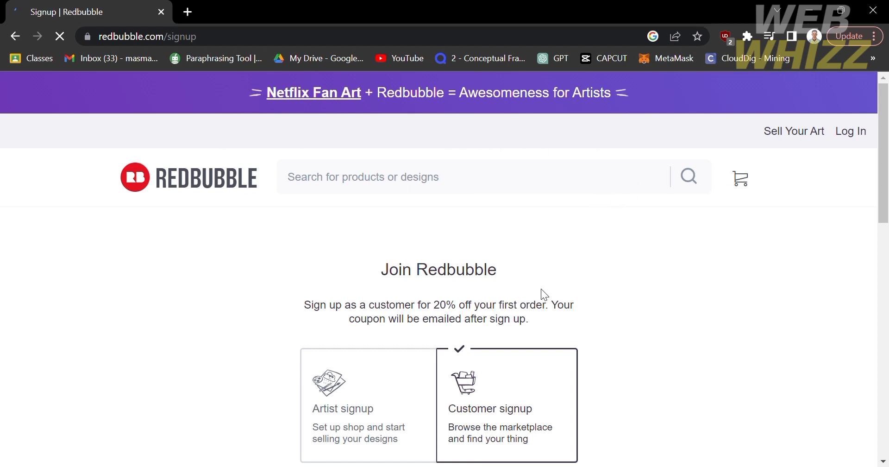
scroll(541, 289, down, 3)
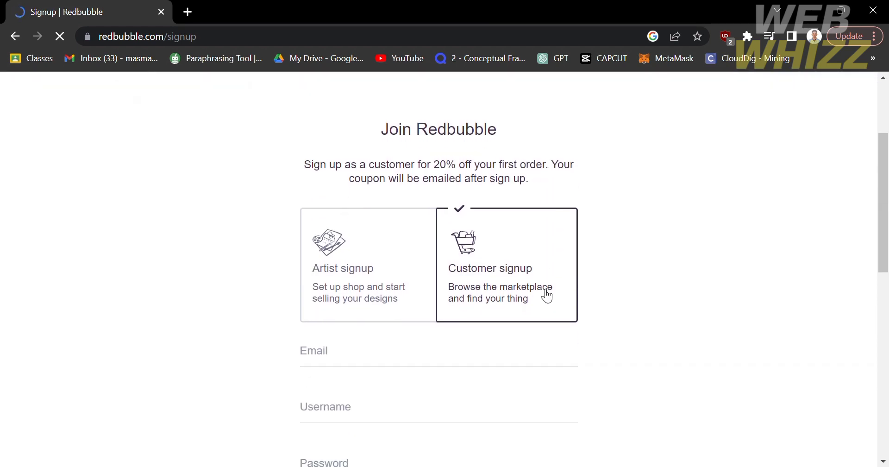
click(373, 280)
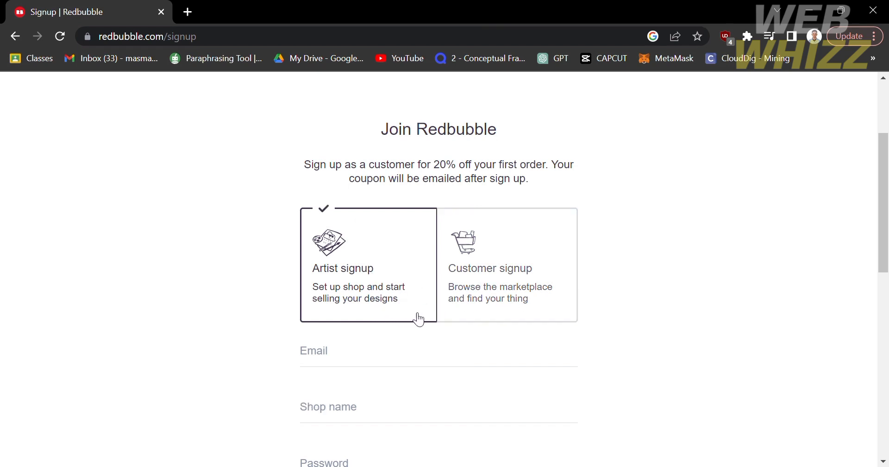
- Switch the signup type to Customer and then back to Artist
click(556, 306)
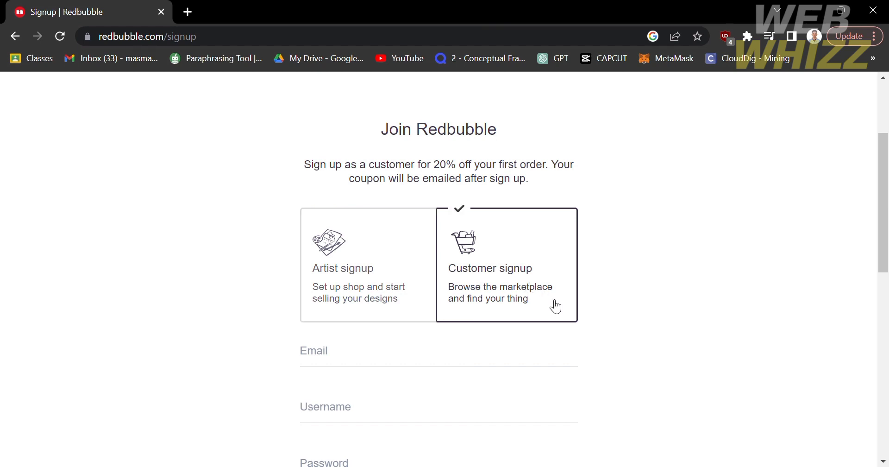
click(411, 278)
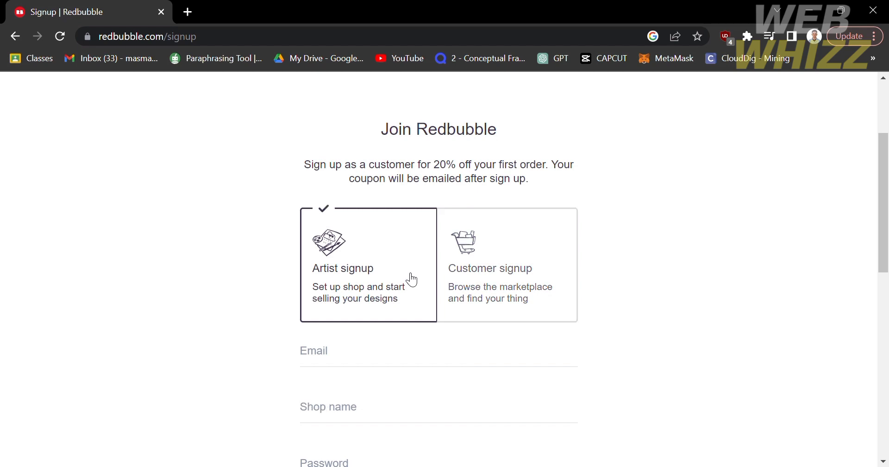
scroll(411, 279, up, 3)
scroll(411, 278, down, 5)
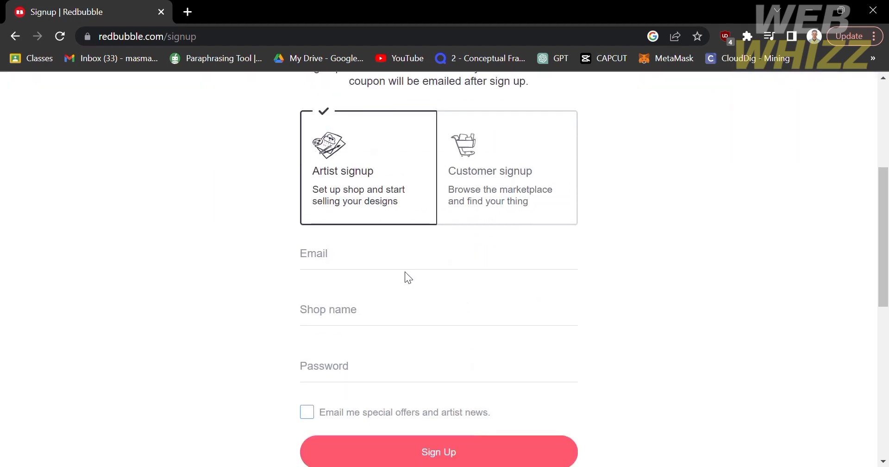
- Fill in the account e-mail, first deleting a phone number typed by mistake
click(392, 253)
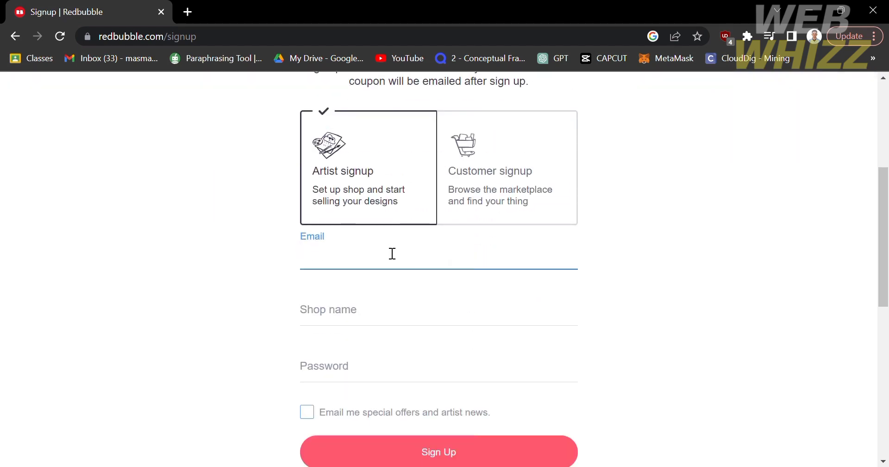
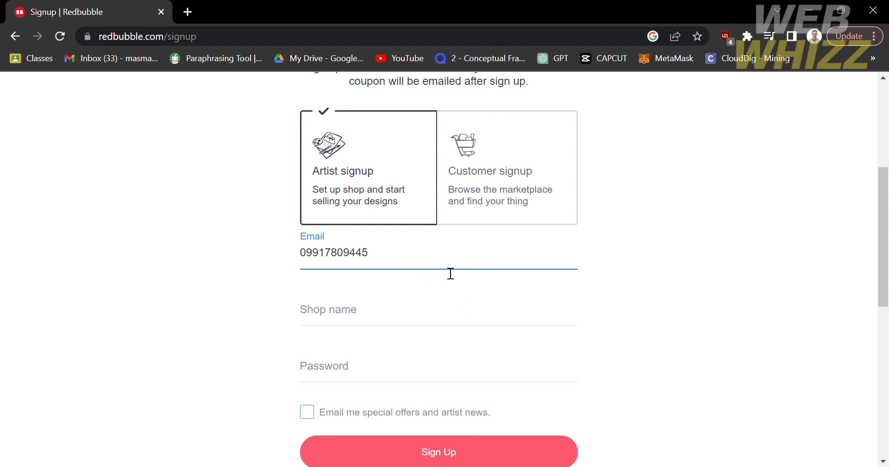
drag(440, 270, 230, 276)
key(BackSpace)
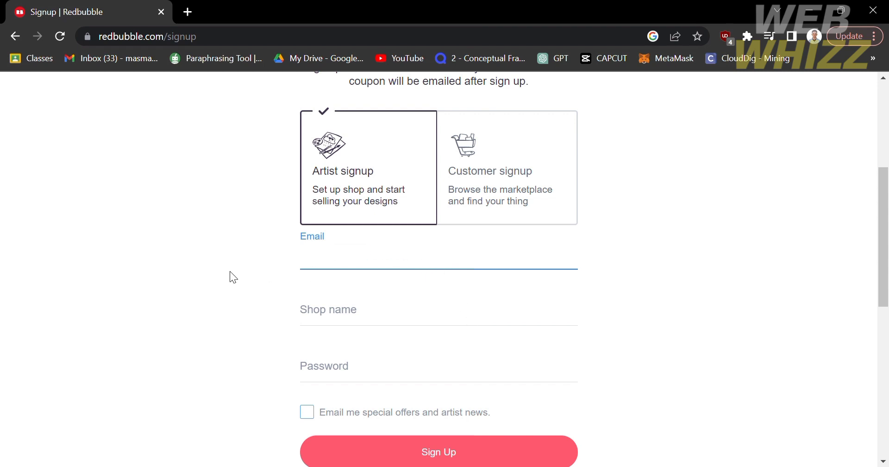
scroll(430, 269, up, 1)
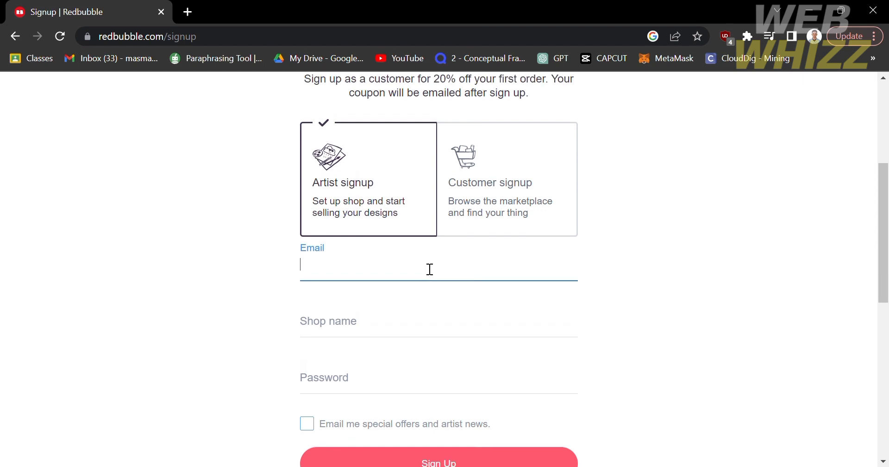
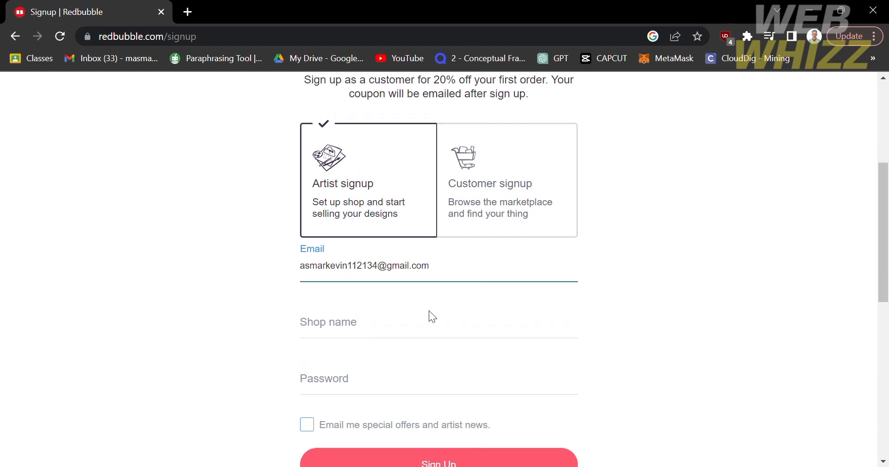
click(429, 311)
- Enter the shop name and account password, then submit the artist signup
click(426, 337)
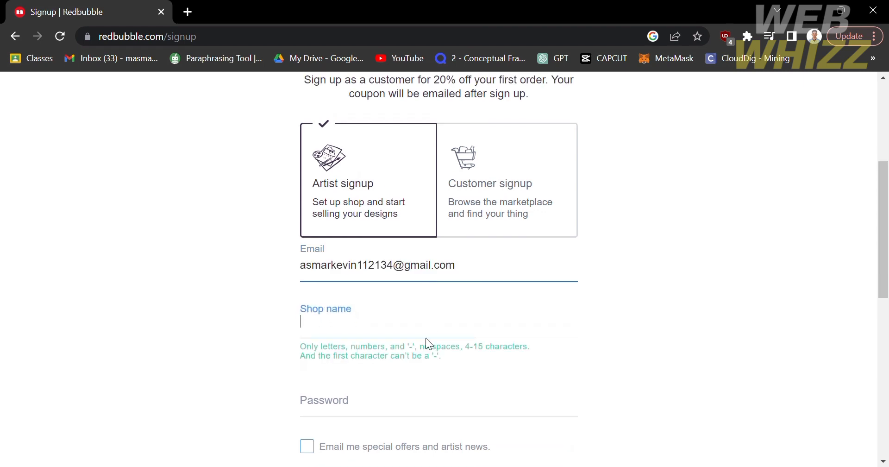
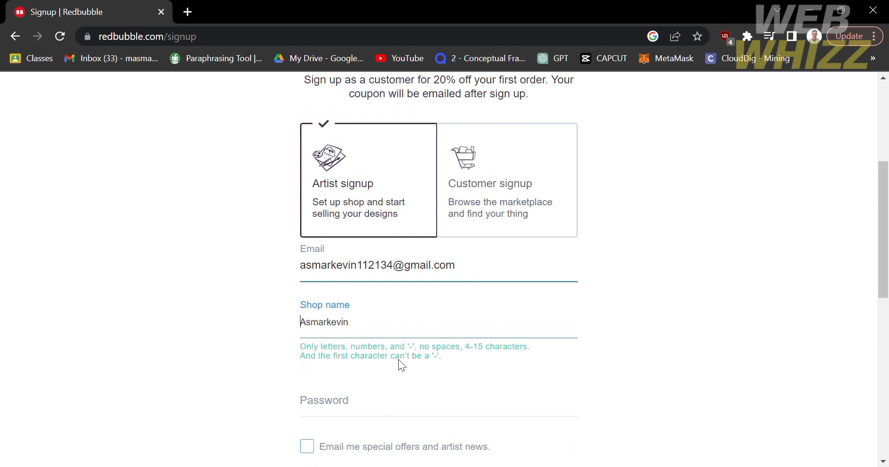
click(398, 359)
click(375, 414)
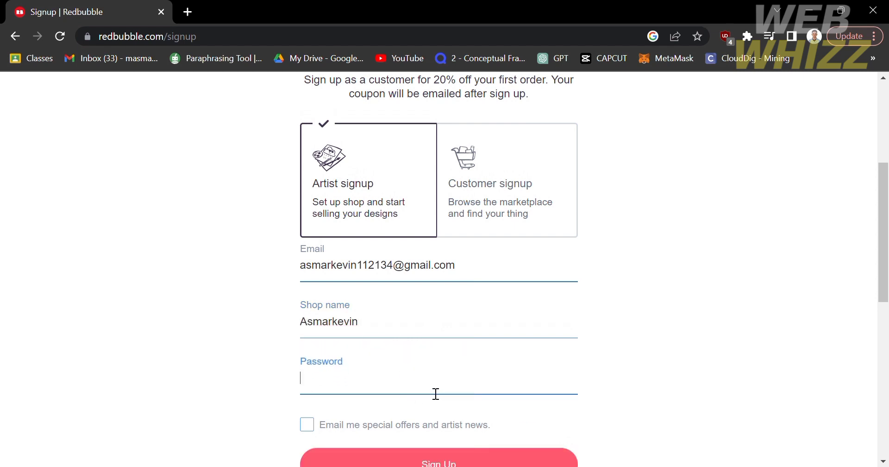
text(••••••••••••)
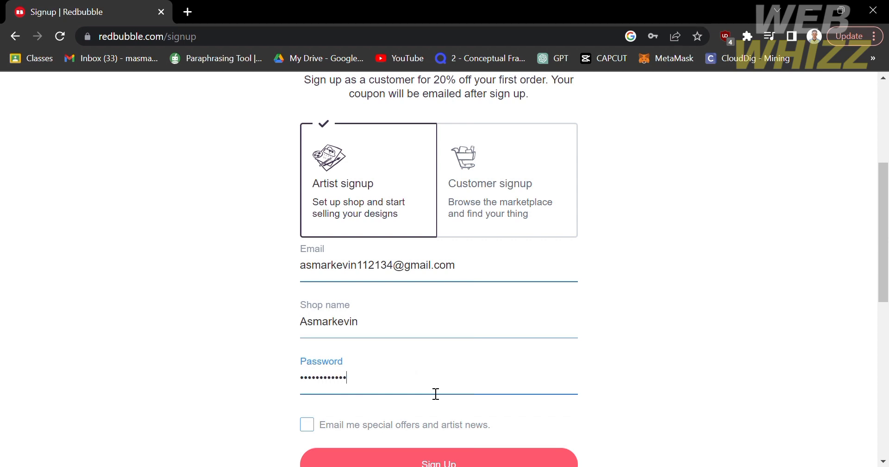
scroll(532, 431, down, 3)
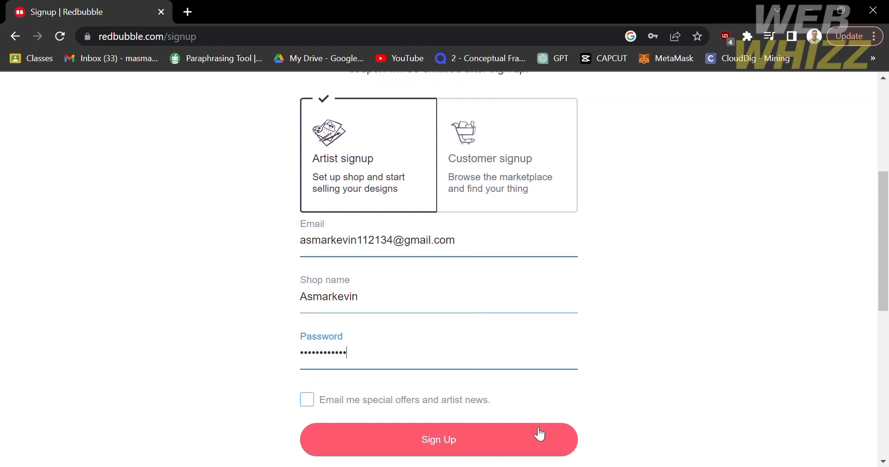
click(517, 308)
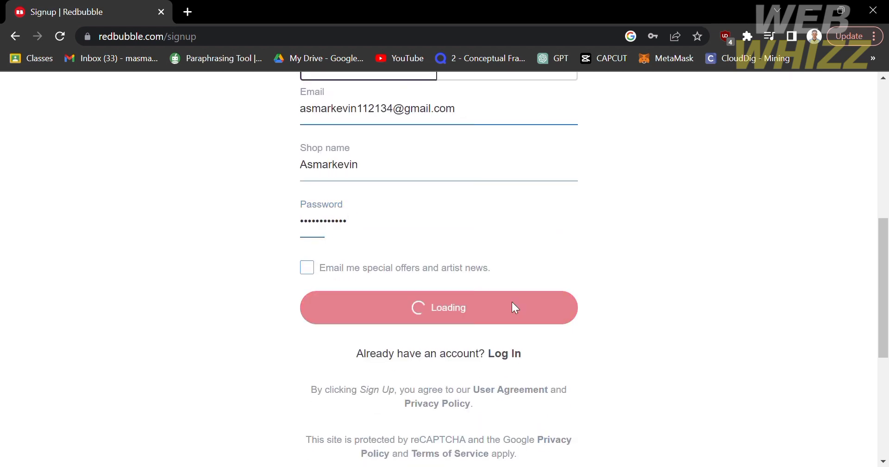
- Scroll through the dashboard's welcome cards for creating products, setting up shop and getting paid
scroll(515, 308, up, 1)
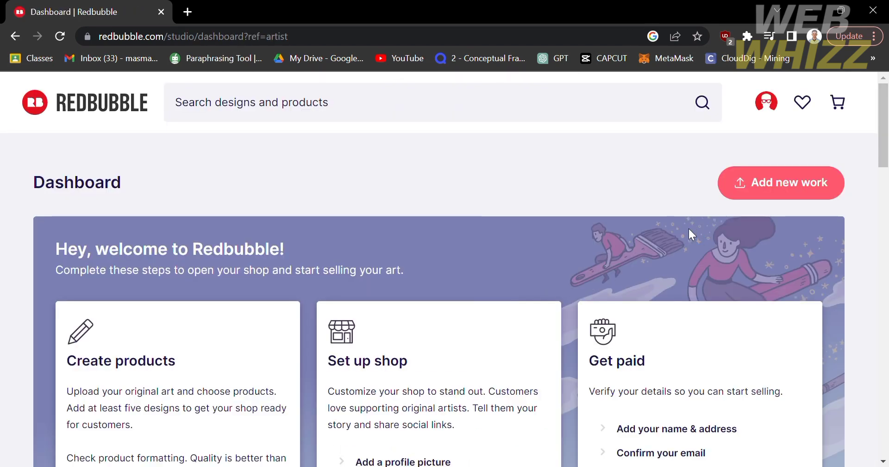
scroll(533, 274, down, 3)
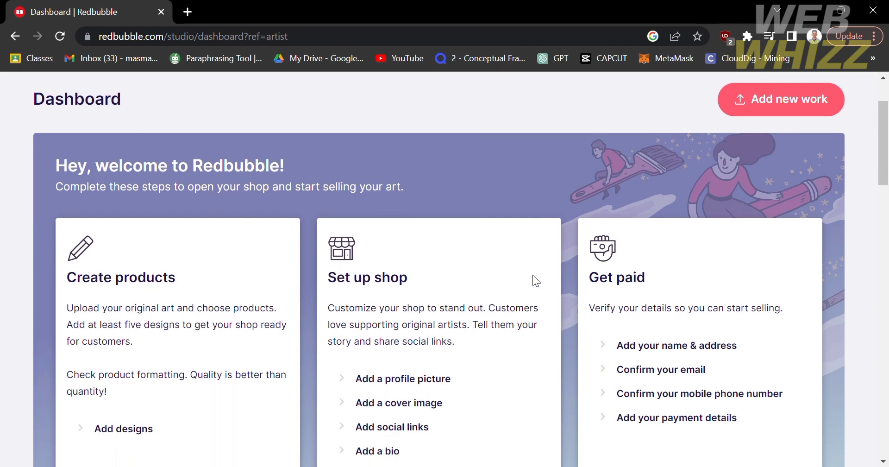
scroll(533, 274, up, 3)
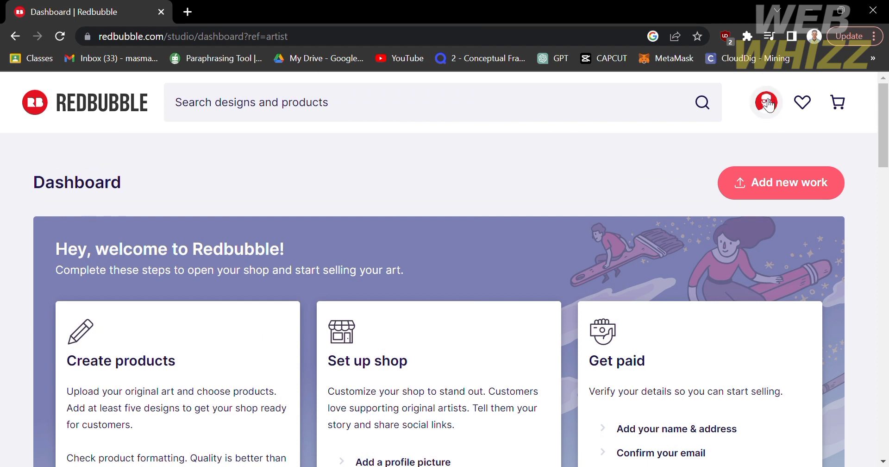
scroll(270, 249, down, 1)
scroll(270, 249, down, 1)
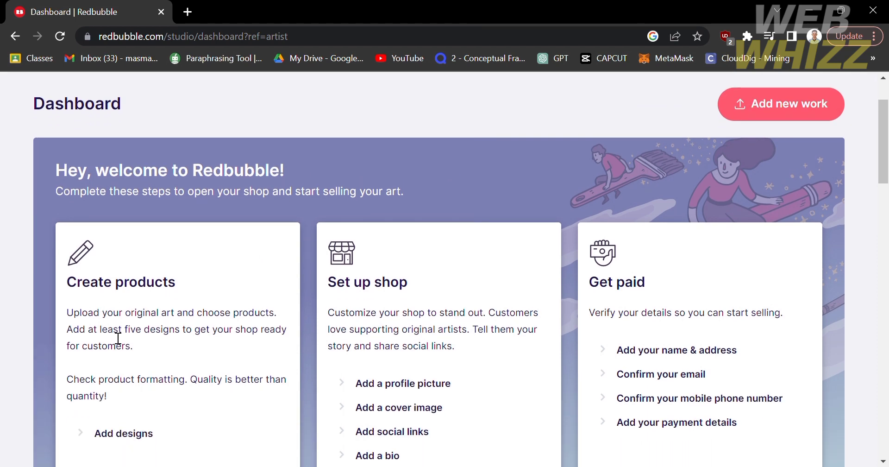
scroll(119, 341, down, 1)
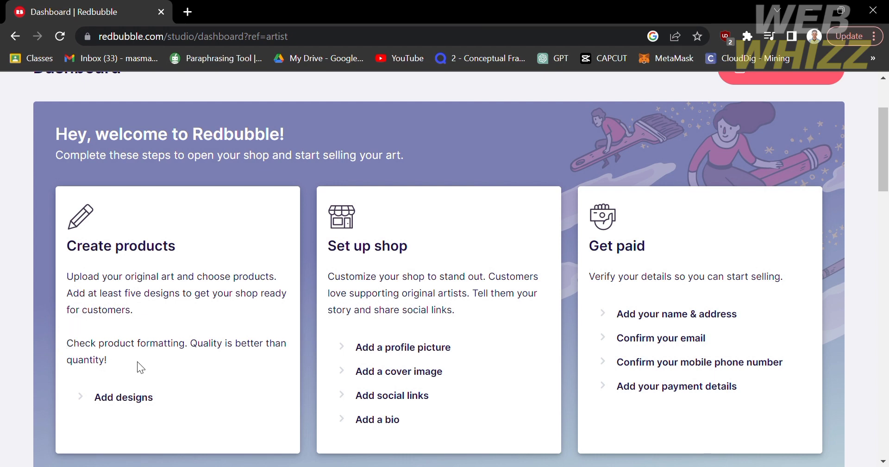
scroll(138, 361, up, 2)
scroll(137, 362, down, 2)
drag(77, 284, 114, 288)
click(116, 290)
scroll(521, 318, down, 2)
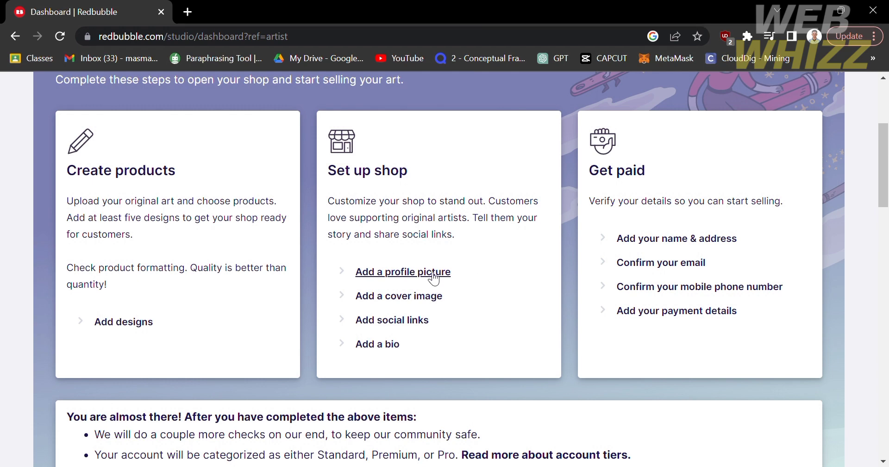
scroll(46, 202, down, 10)
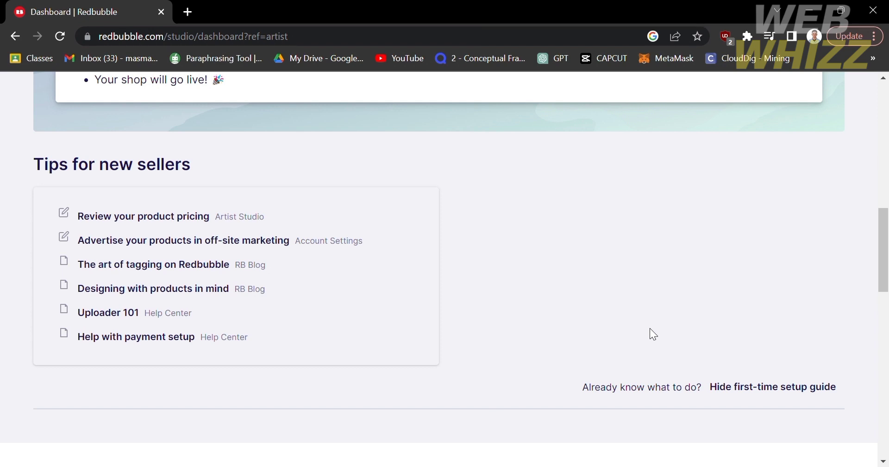
scroll(650, 303, up, 2)
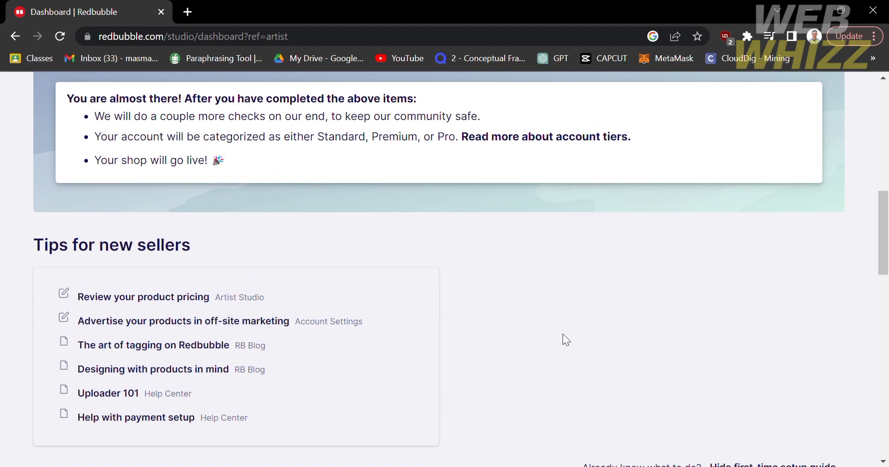
scroll(563, 334, up, 3)
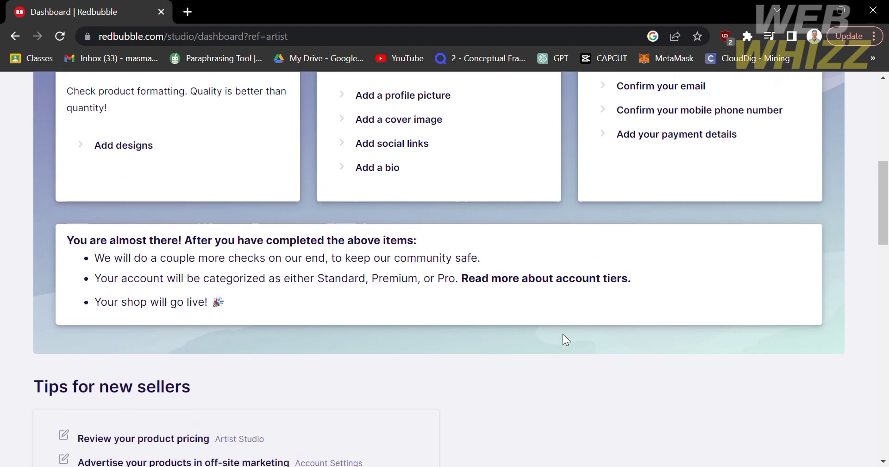
scroll(563, 335, up, 8)
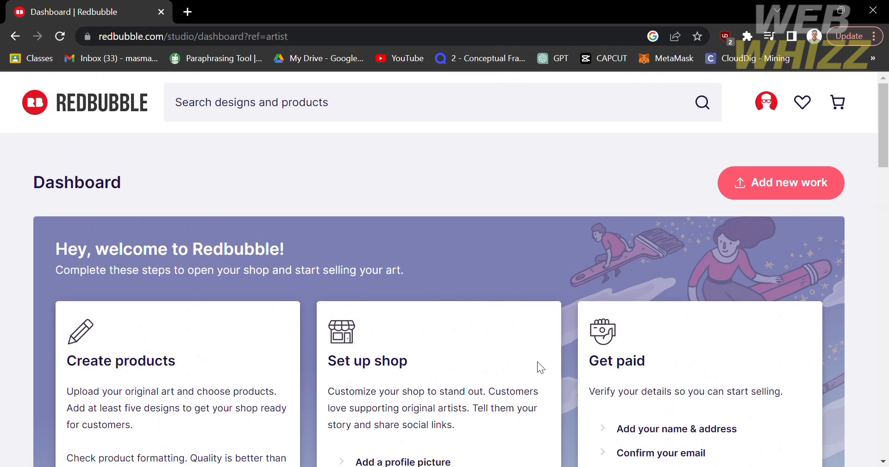
- Open the Add Your Work page and scroll through its upload options
click(763, 189)
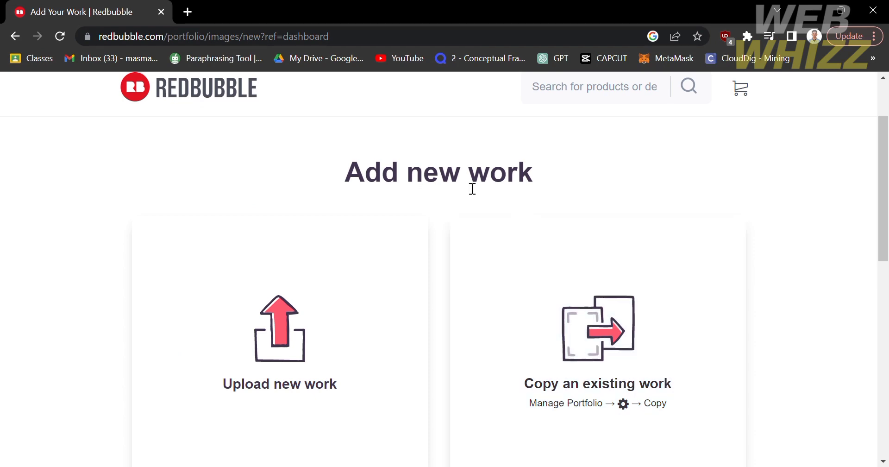
scroll(406, 185, down, 3)
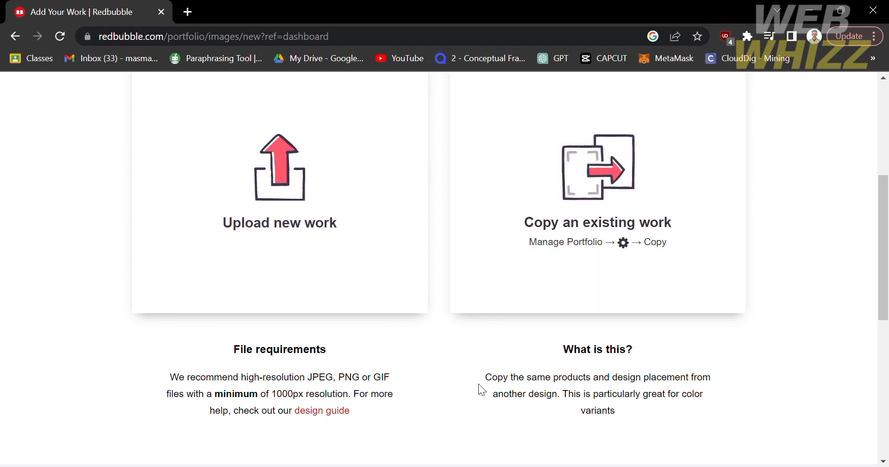
scroll(478, 383, down, 1)
scroll(479, 384, up, 1)
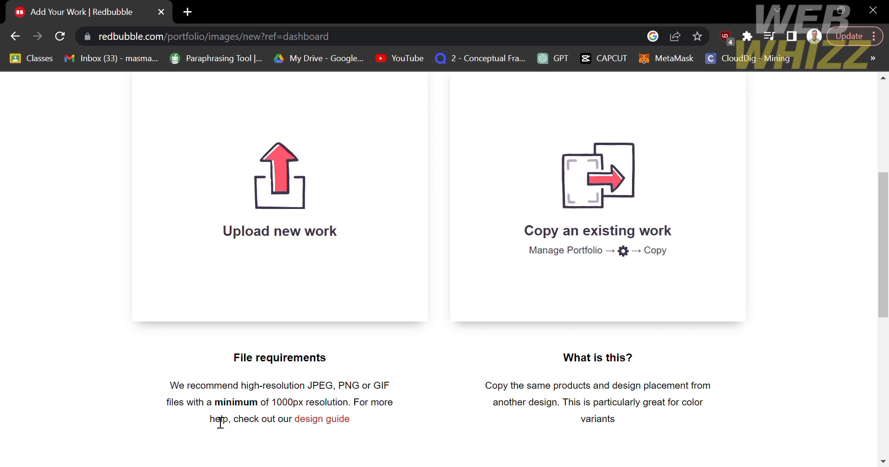
scroll(202, 413, down, 2)
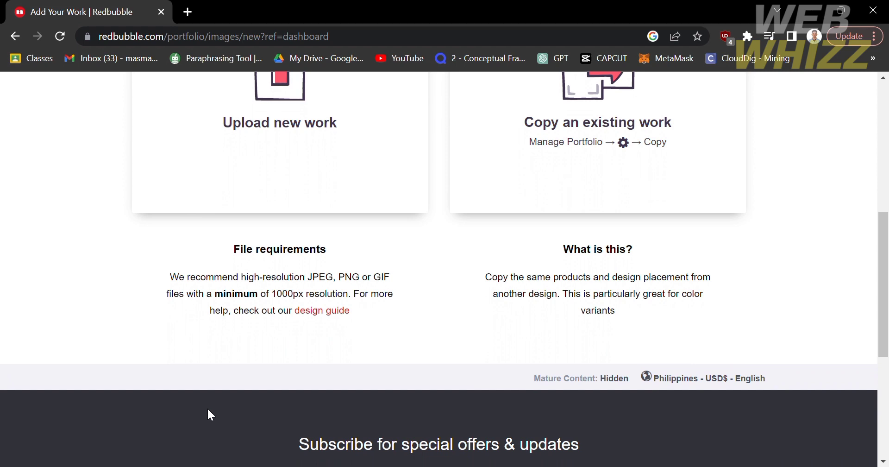
scroll(429, 360, up, 4)
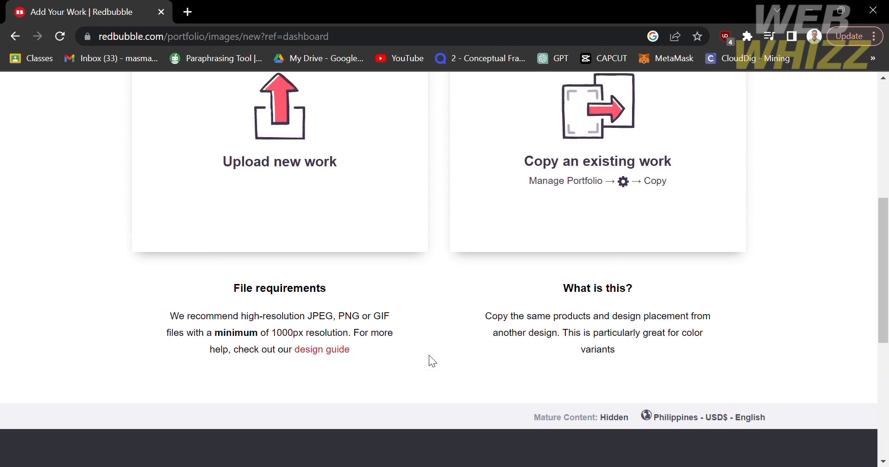
scroll(429, 359, down, 2)
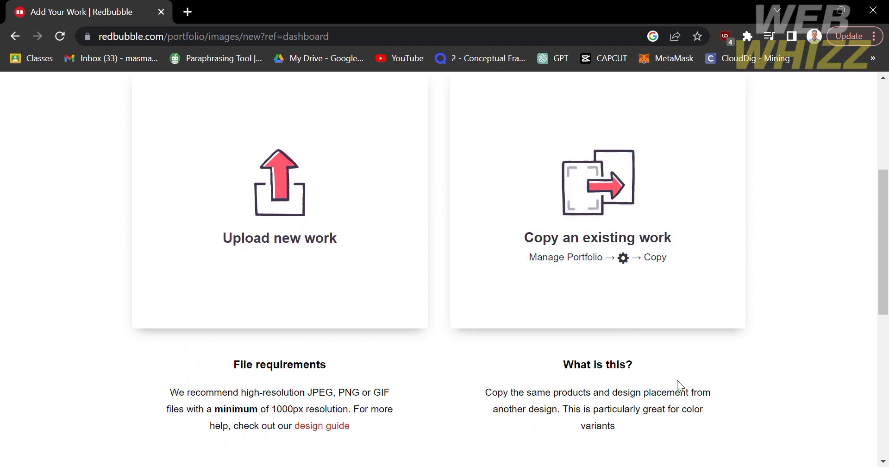
scroll(677, 386, down, 3)
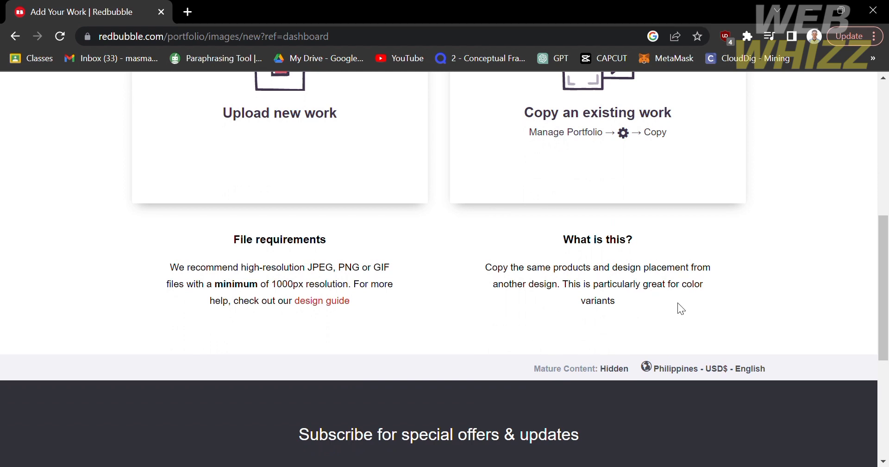
scroll(677, 302, up, 5)
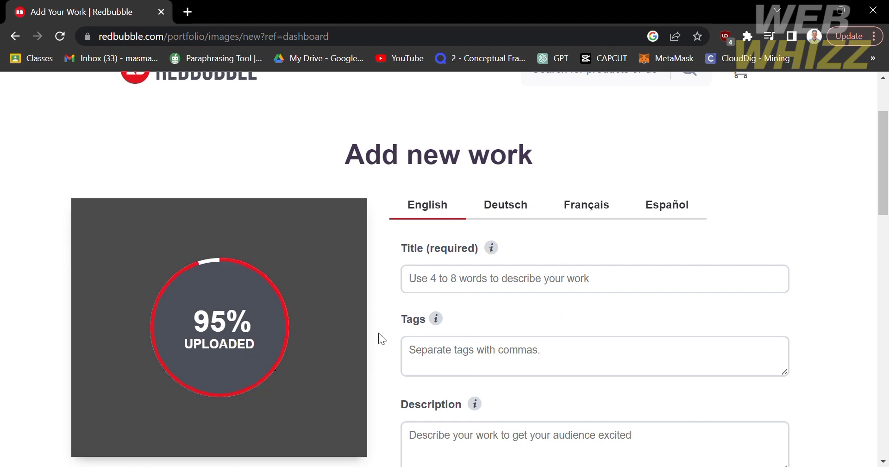
- Preview the work details in Spanish, French and German, then switch back to English
scroll(306, 298, down, 2)
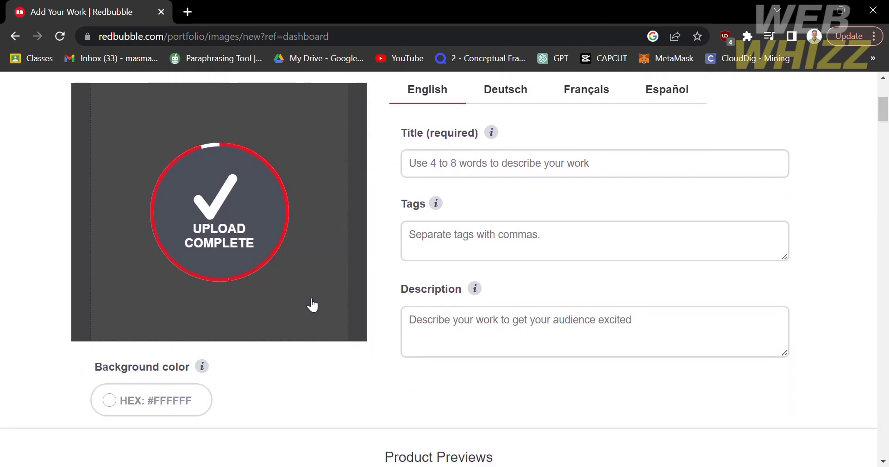
scroll(310, 300, up, 2)
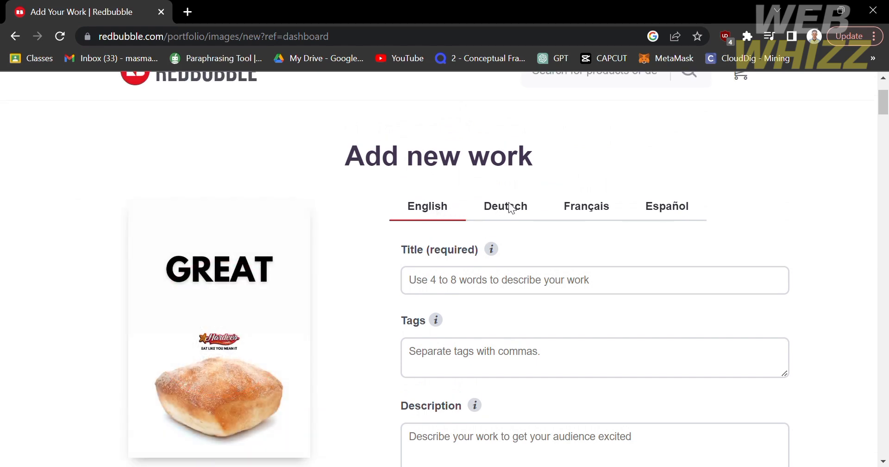
click(668, 215)
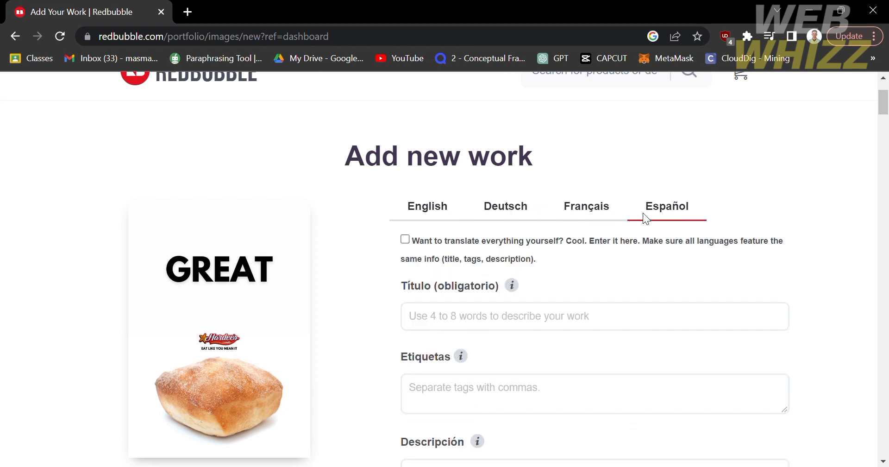
click(605, 213)
click(511, 207)
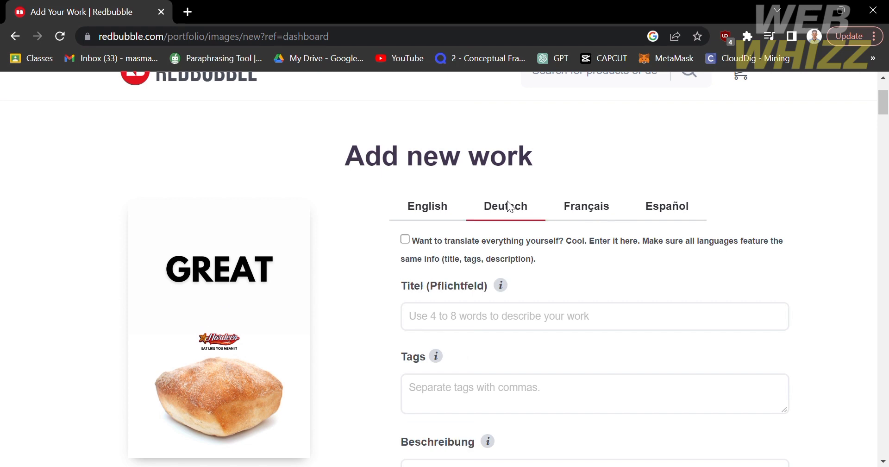
click(437, 211)
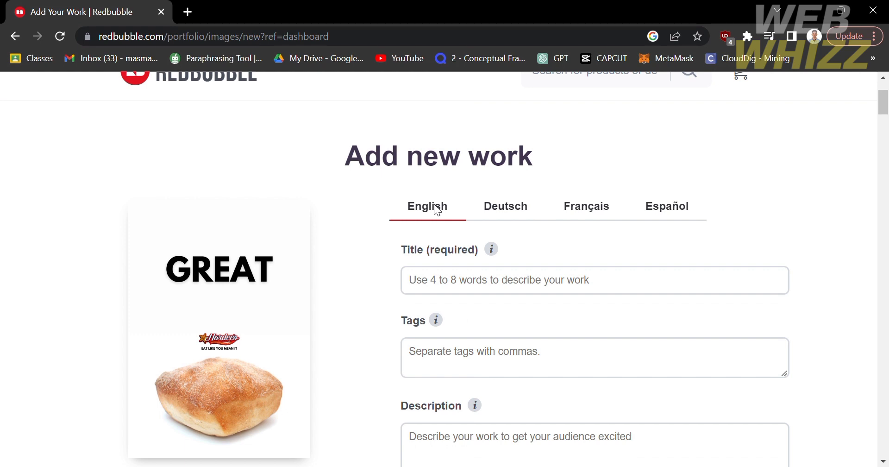
- Enter the title 'Advertisement Poster' and the tags 'Poster, Ads, Business'
click(476, 285)
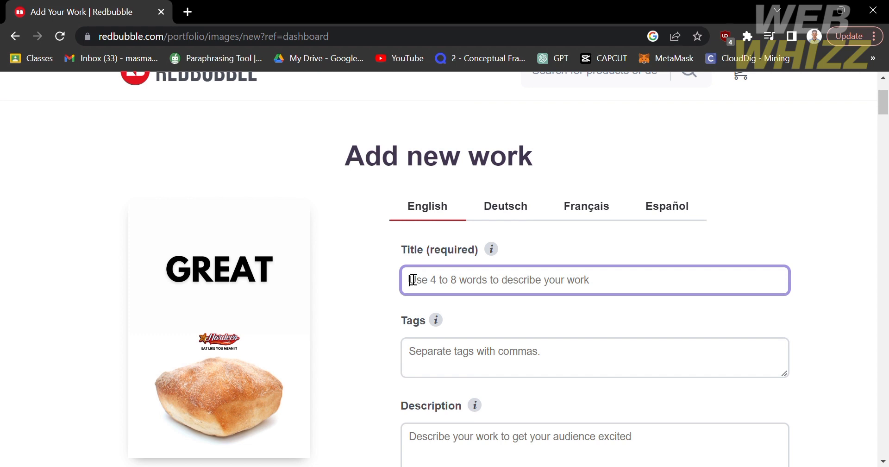
text(Adve)
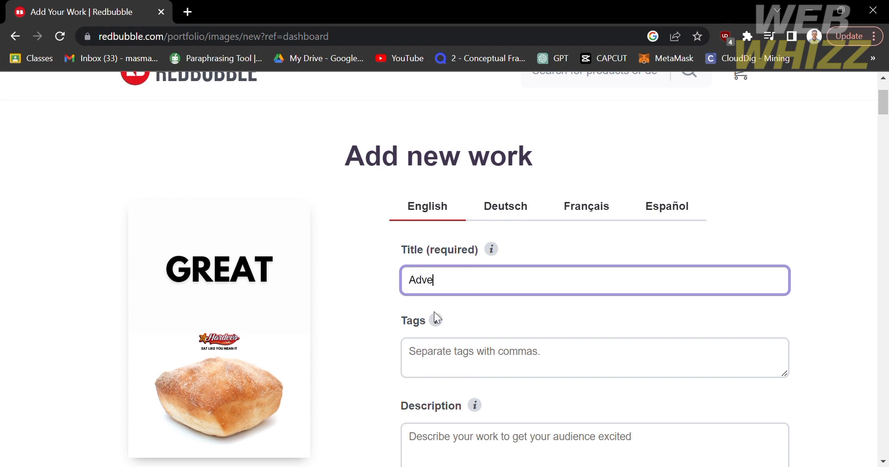
text(rtisement Poster)
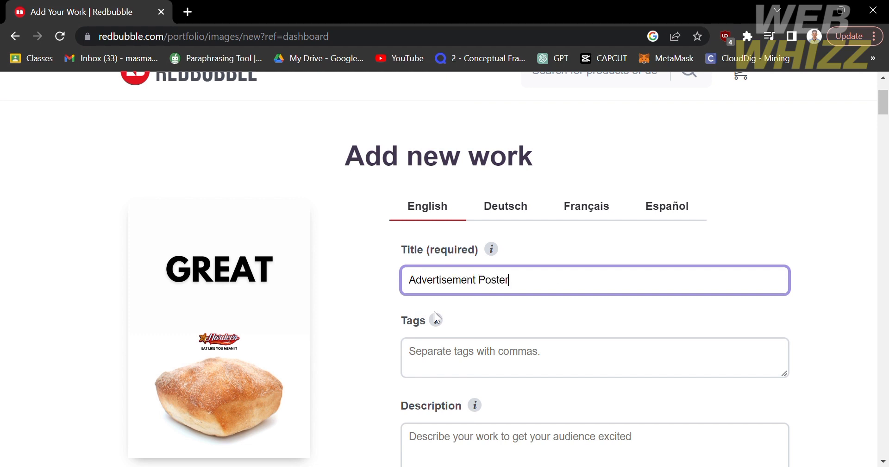
click(479, 355)
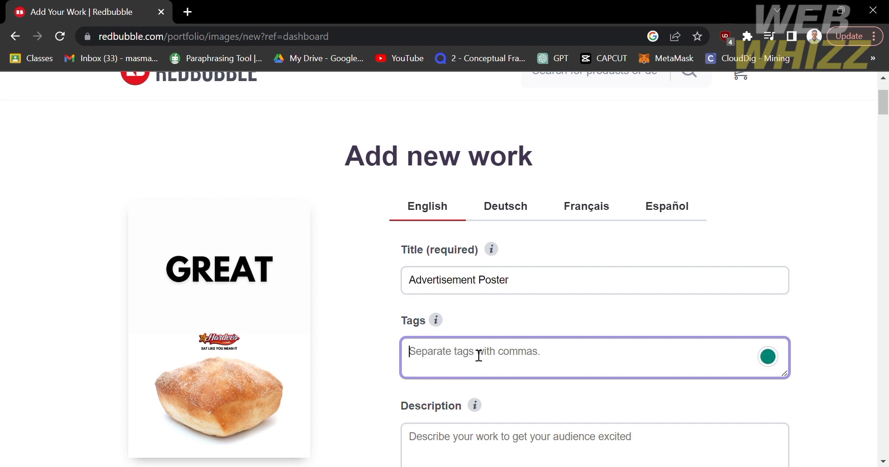
text(Poste)
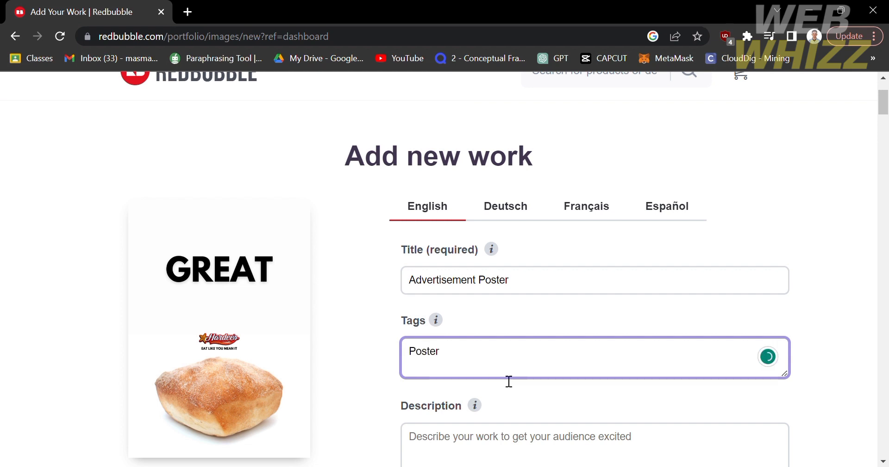
text(r, Ads, Business)
- Write the description 'Business Poster Advertisement'
scroll(530, 380, down, 2)
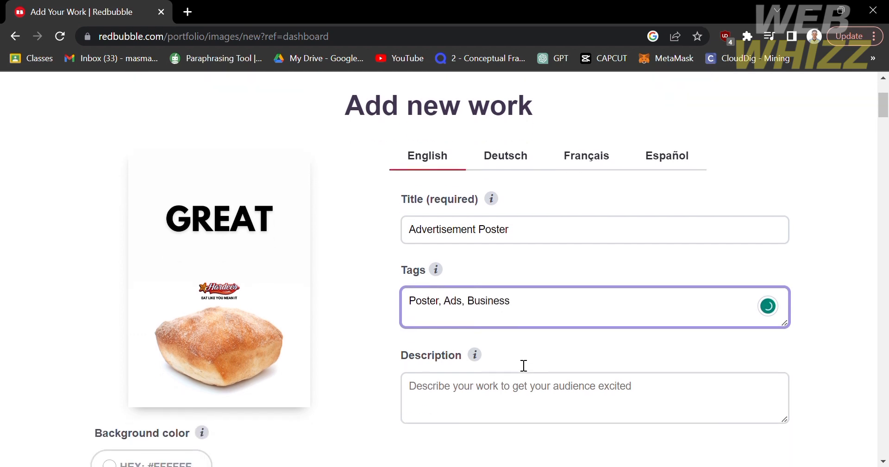
click(523, 366)
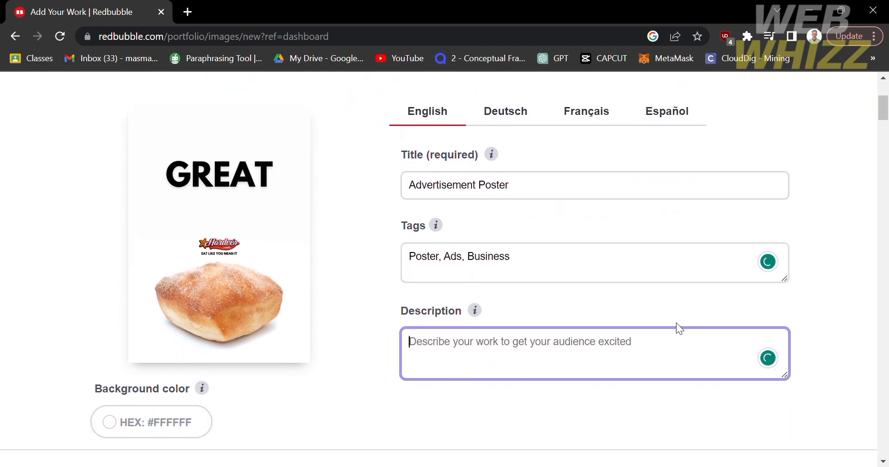
click(429, 416)
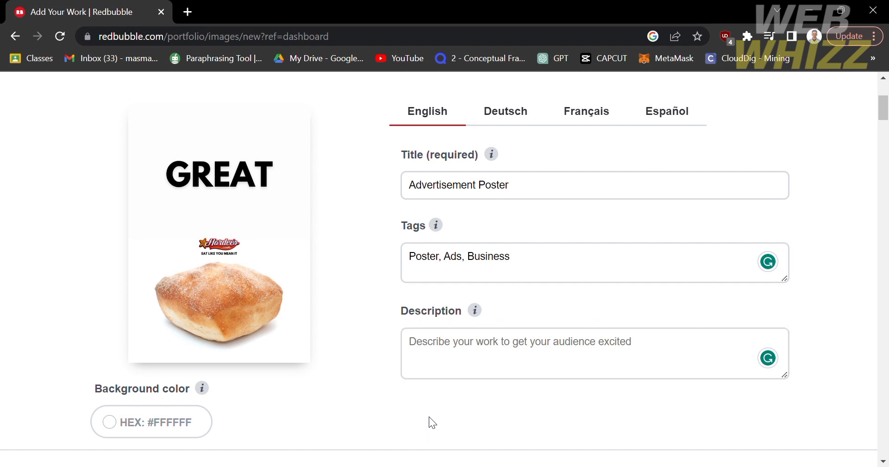
click(459, 354)
text(Bu)
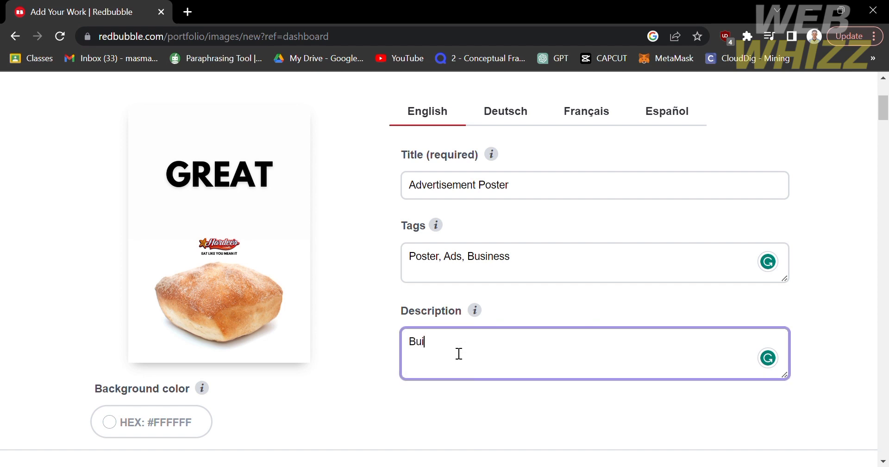
text(siness Poster Advertisement)
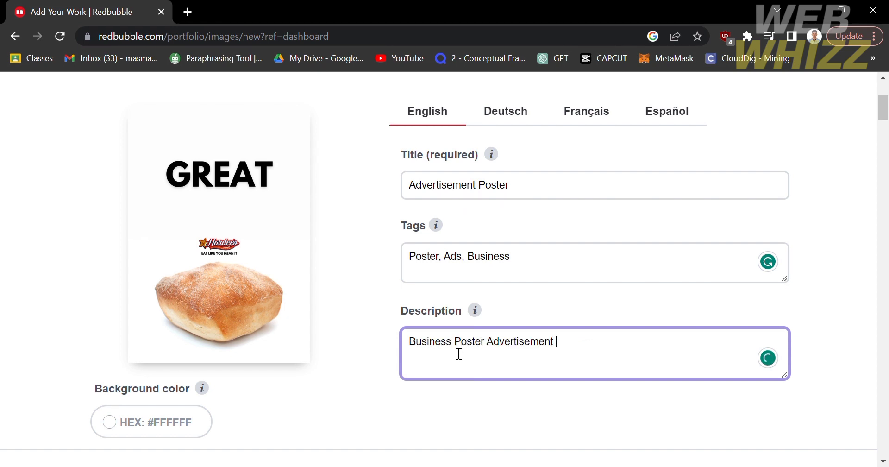
scroll(459, 353, down, 4)
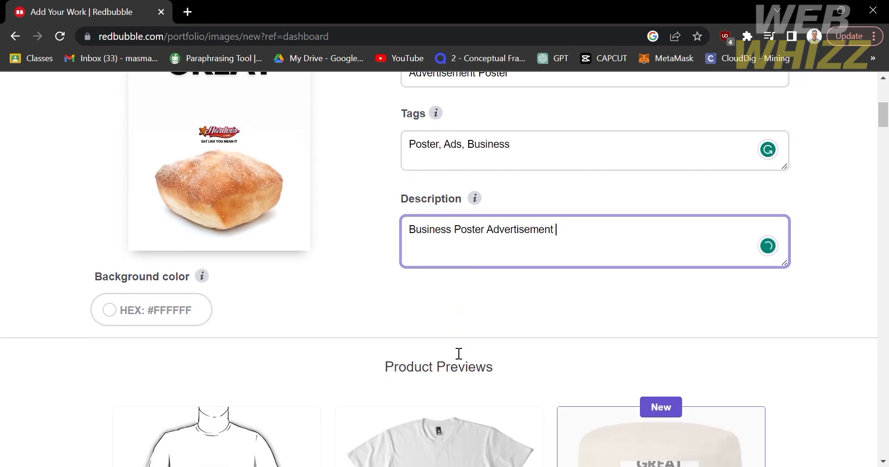
scroll(459, 353, up, 4)
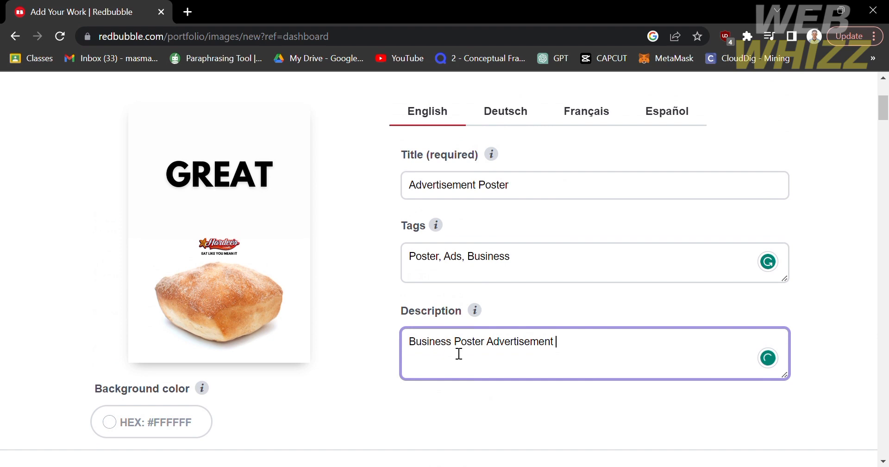
click(387, 395)
- Change the artwork background colour from white to golden orange HEX #BF8C21
scroll(386, 398, down, 3)
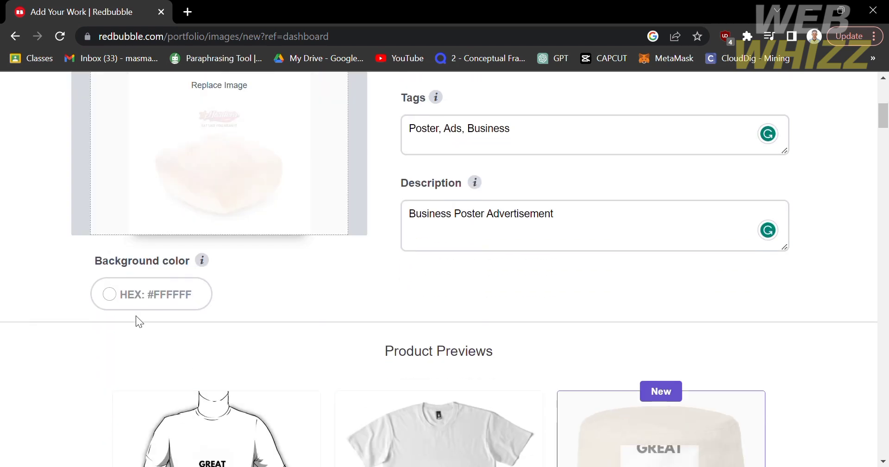
scroll(280, 301, up, 2)
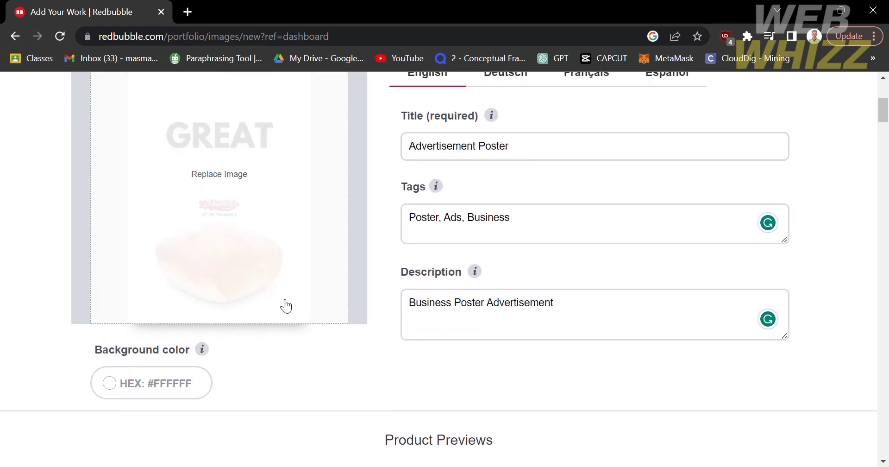
click(110, 393)
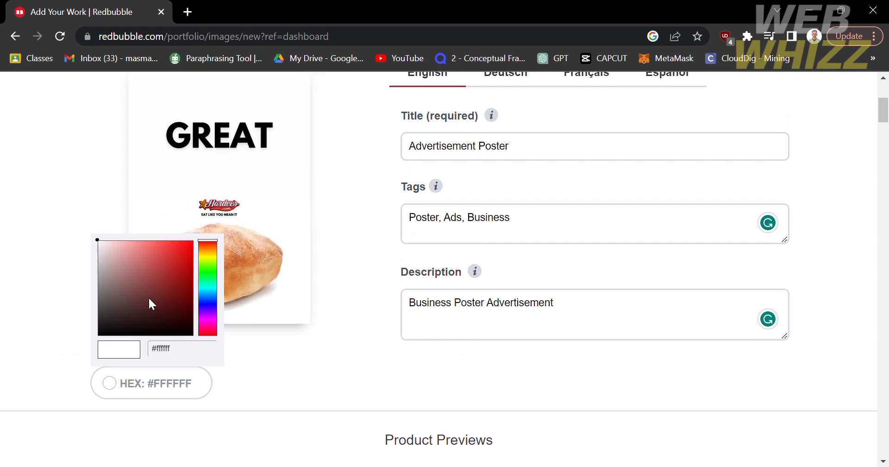
click(177, 263)
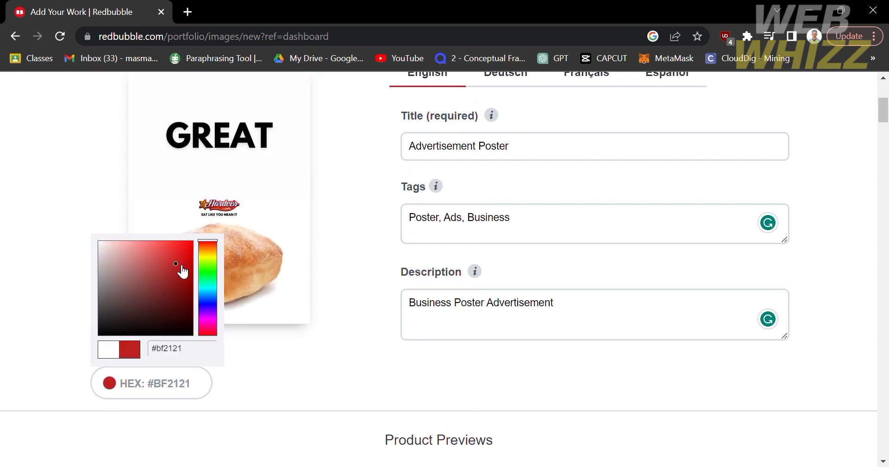
click(210, 251)
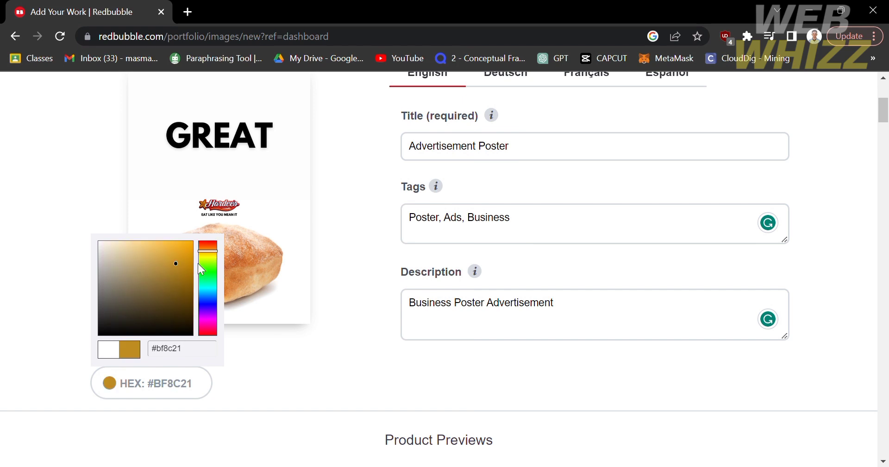
click(259, 410)
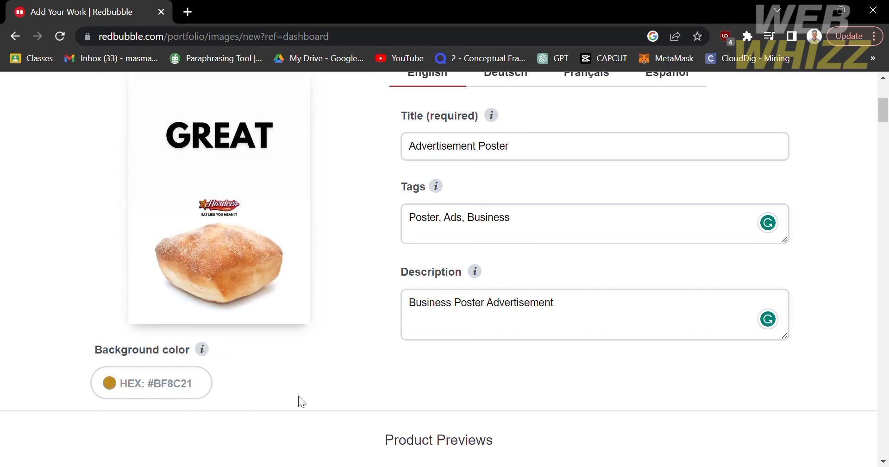
scroll(300, 395, up, 2)
scroll(299, 395, down, 3)
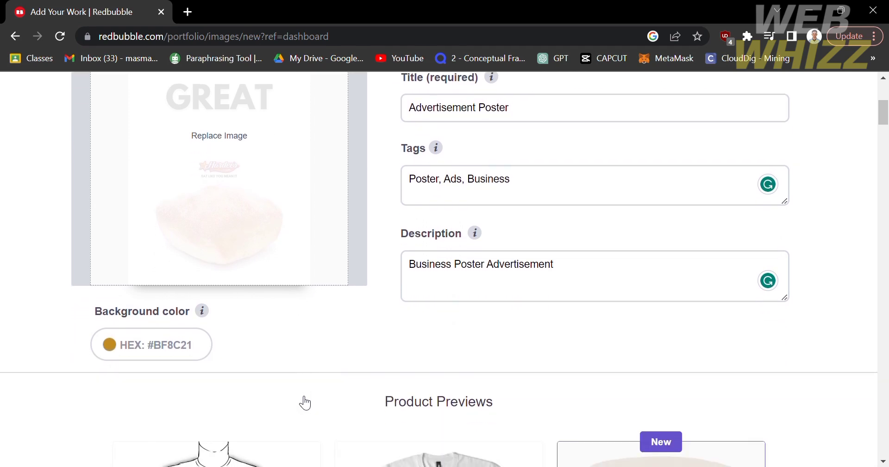
scroll(299, 401, up, 2)
- Look through Product Previews and disable the Mugs product so it shows 0/1
scroll(297, 399, down, 6)
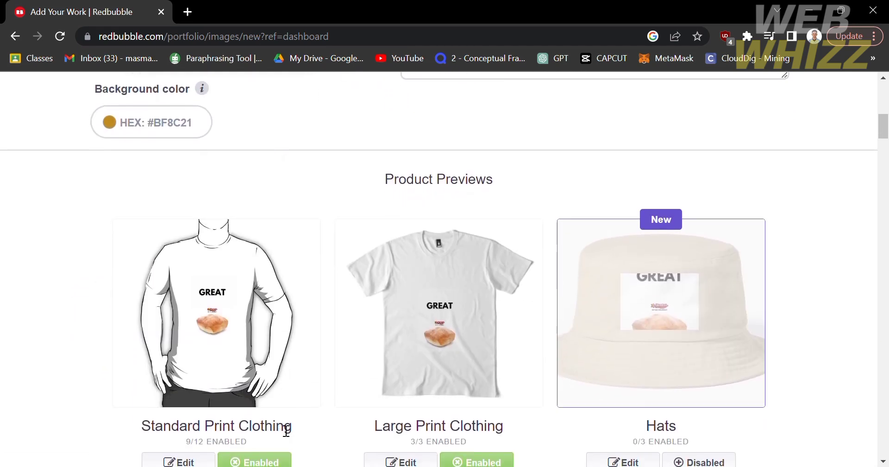
scroll(286, 431, up, 1)
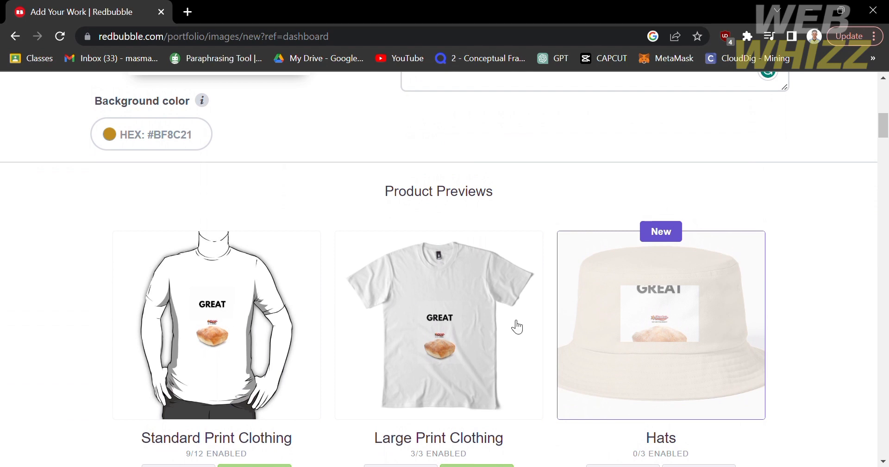
scroll(419, 264, down, 3)
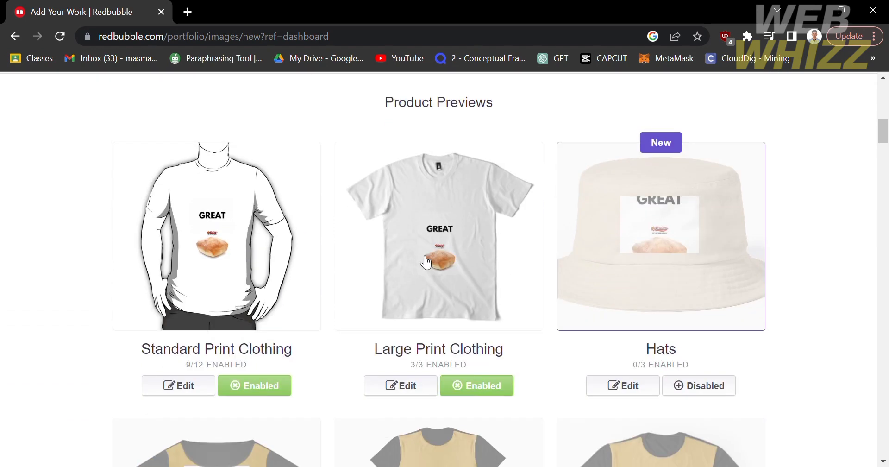
scroll(302, 372, down, 2)
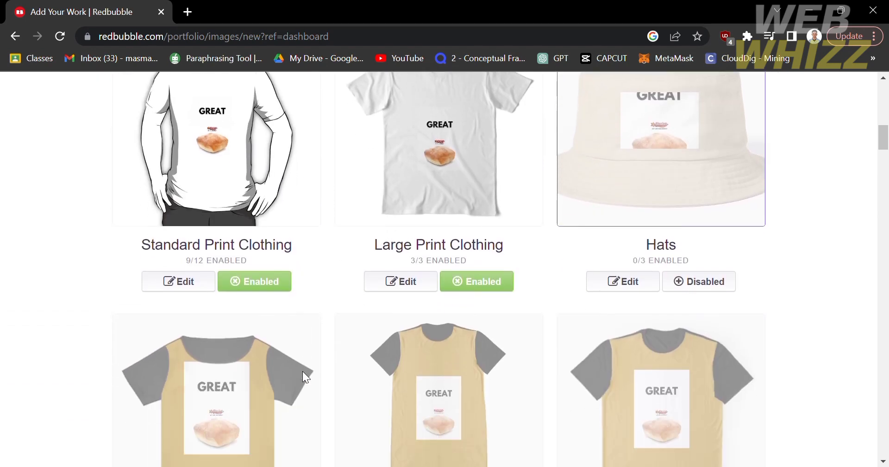
scroll(482, 250, up, 1)
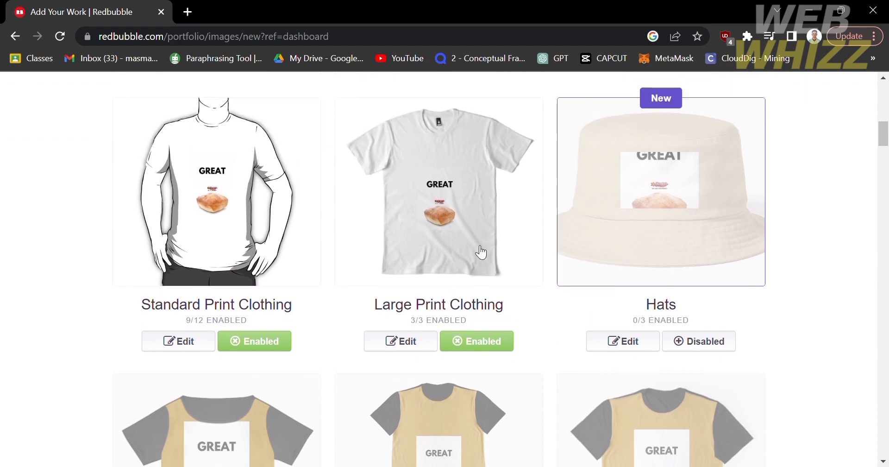
scroll(481, 252, down, 3)
scroll(481, 253, down, 8)
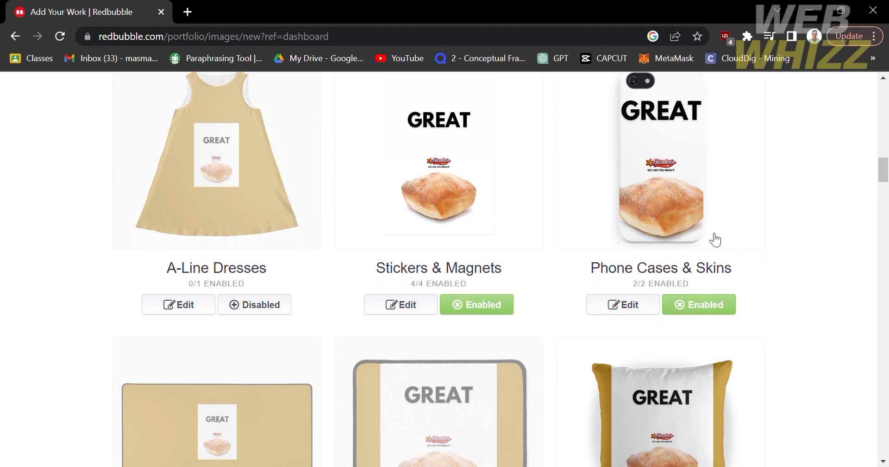
scroll(708, 225, up, 2)
scroll(710, 225, down, 7)
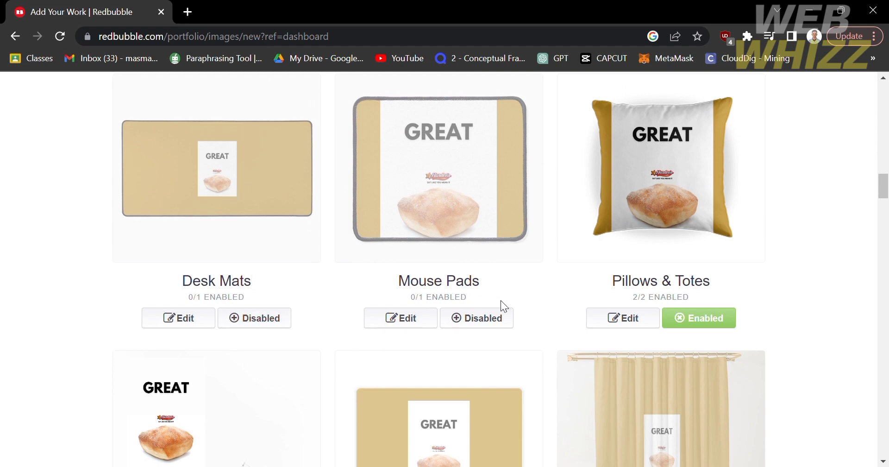
scroll(397, 403, down, 5)
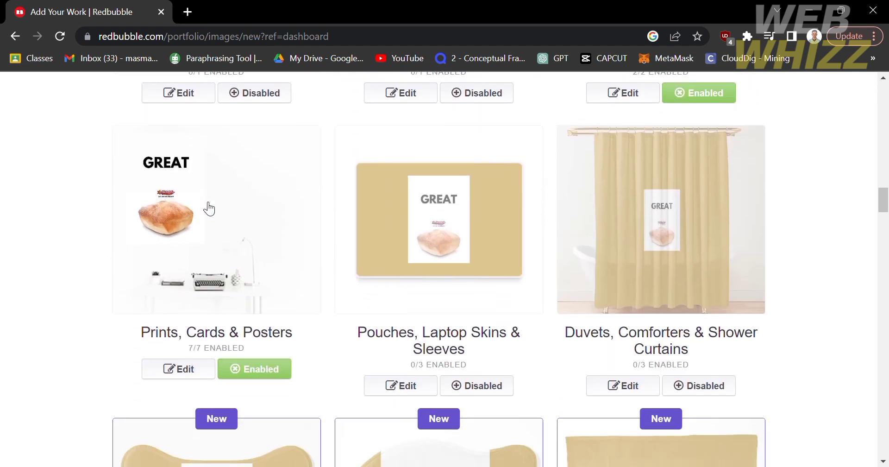
scroll(485, 261, down, 4)
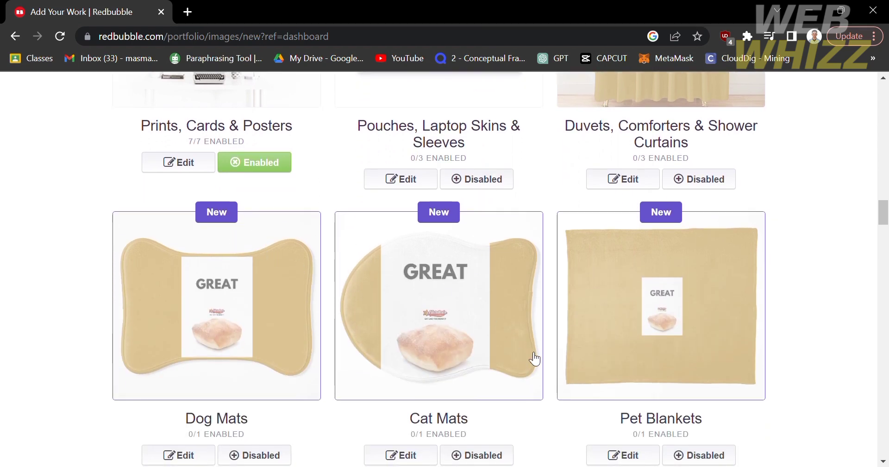
scroll(532, 357, down, 6)
scroll(533, 357, down, 1)
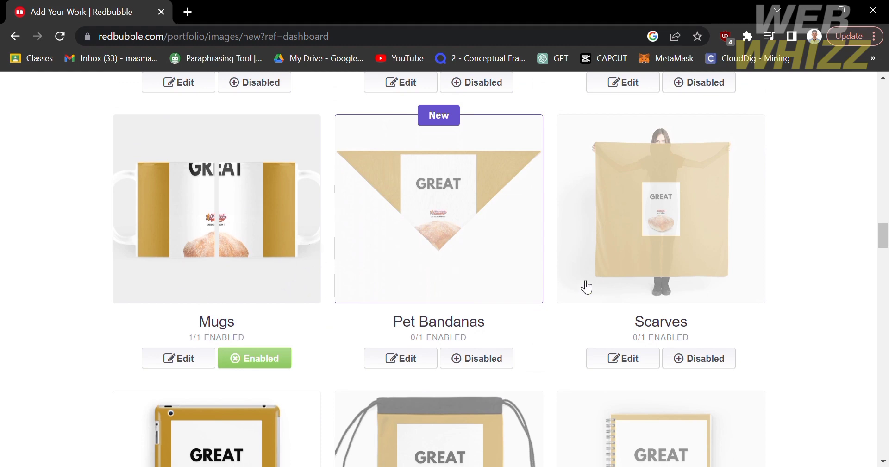
scroll(582, 286, down, 5)
scroll(586, 286, down, 6)
scroll(586, 286, up, 9)
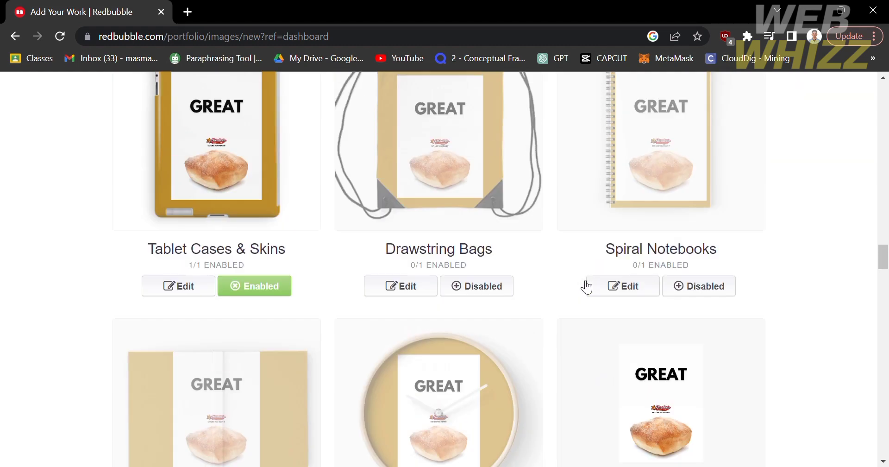
scroll(586, 287, up, 3)
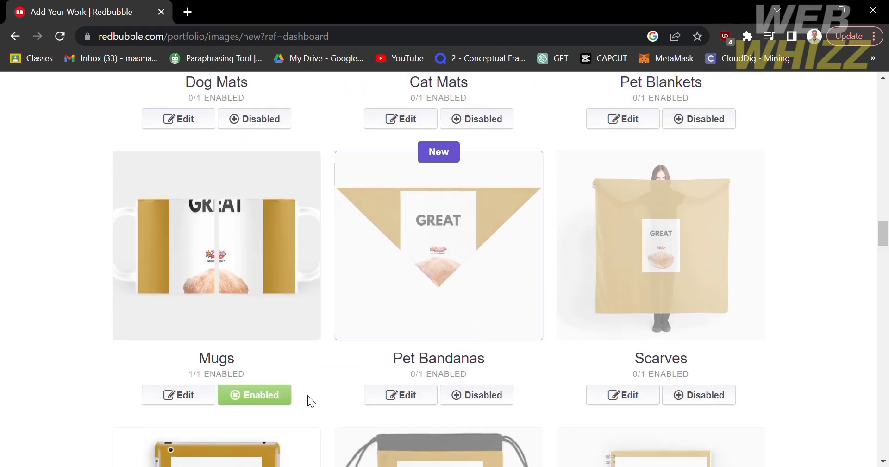
click(283, 397)
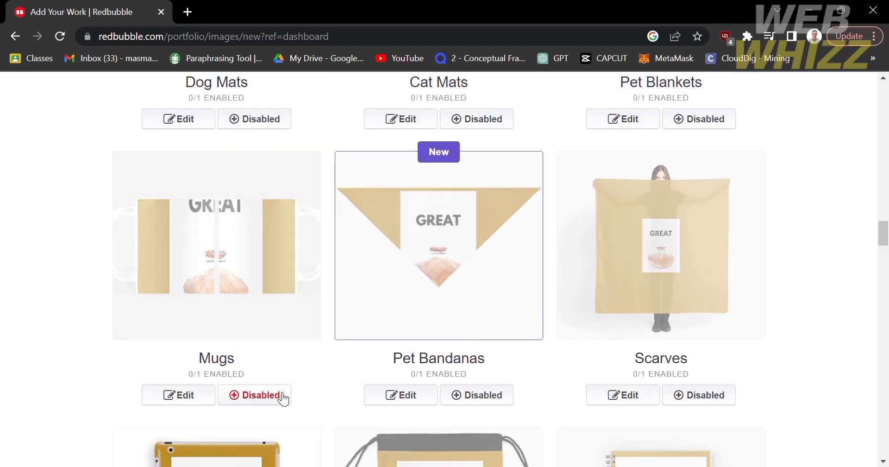
scroll(700, 304, down, 18)
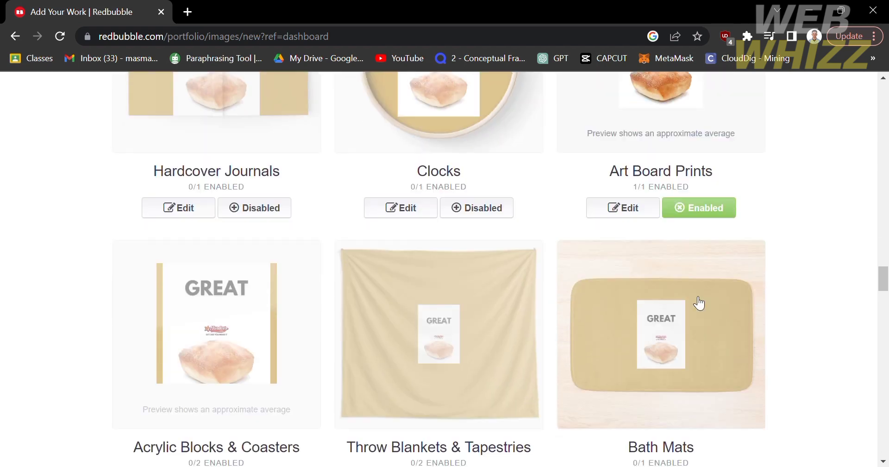
scroll(699, 303, down, 10)
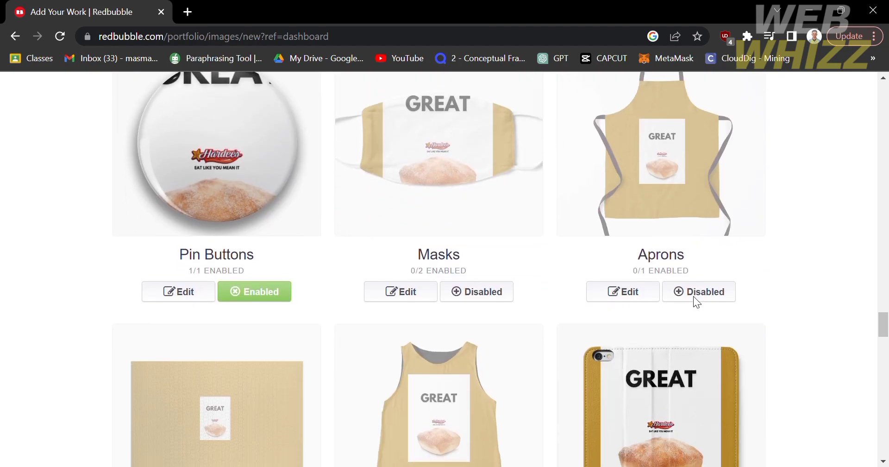
scroll(693, 296, down, 20)
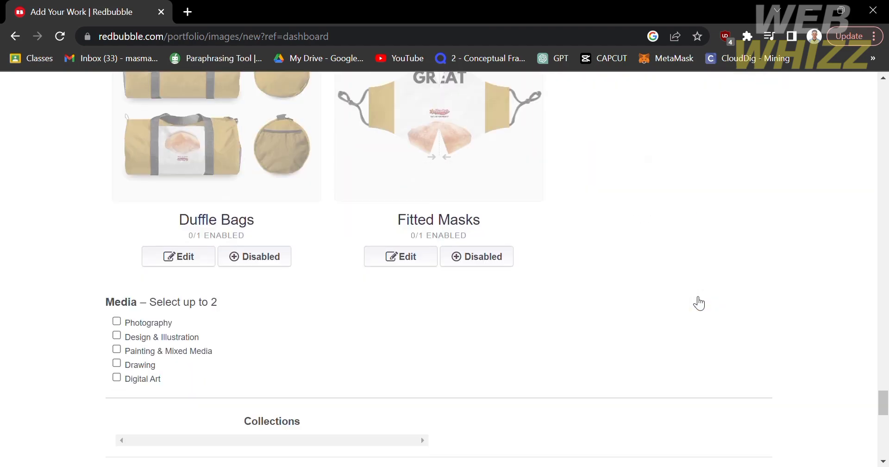
scroll(697, 301, up, 8)
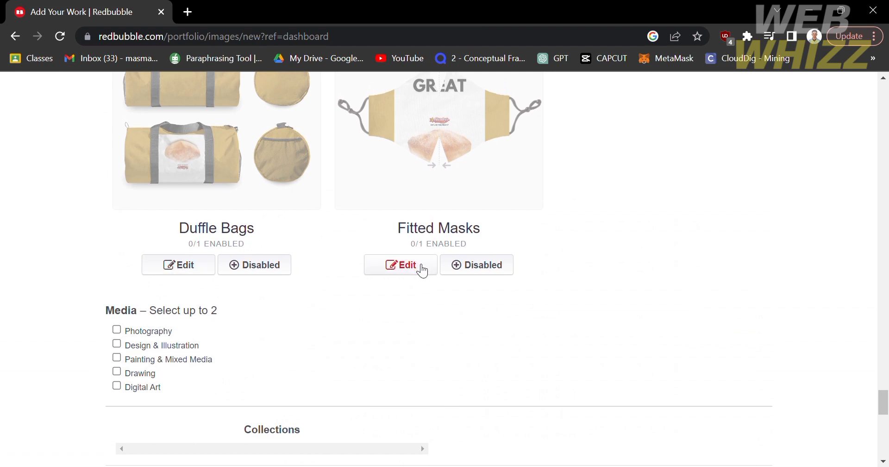
scroll(205, 354, up, 3)
- Tick Photography and Design & Illustration as media, and answer No to mature content
scroll(205, 354, down, 6)
scroll(206, 360, up, 3)
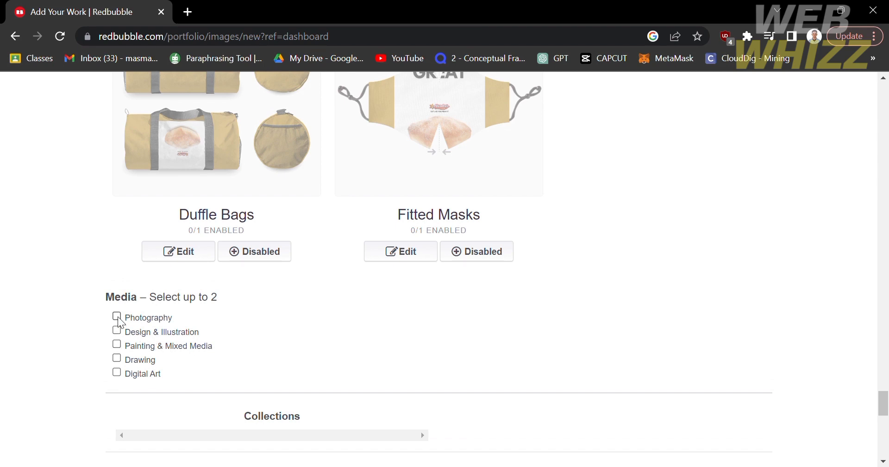
click(117, 317)
click(117, 330)
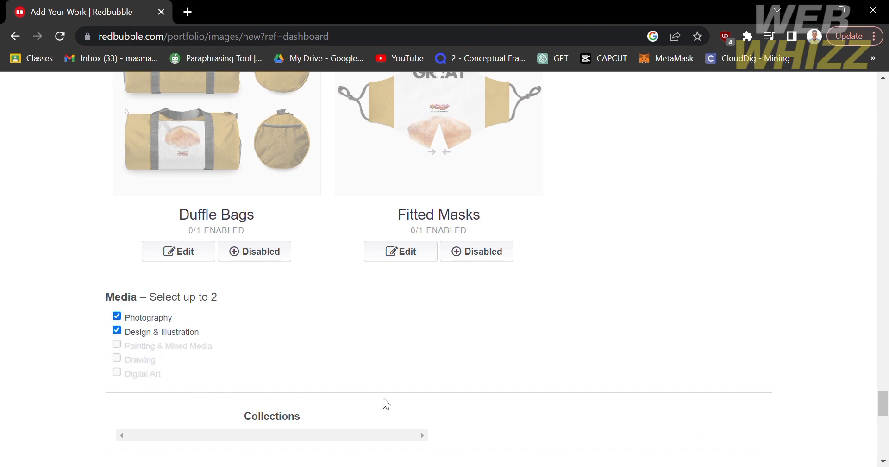
scroll(385, 403, down, 2)
scroll(387, 404, down, 2)
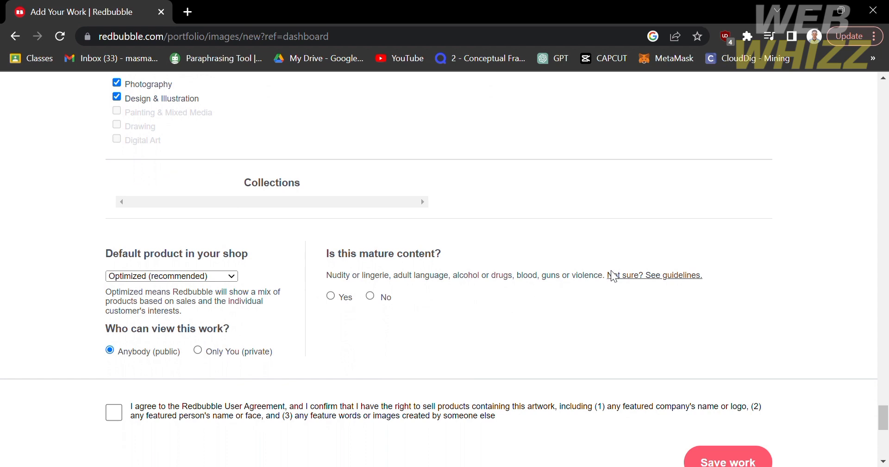
click(371, 297)
- Keep visibility on Anybody, choose Mug as the default product, and tick the user agreement
click(197, 350)
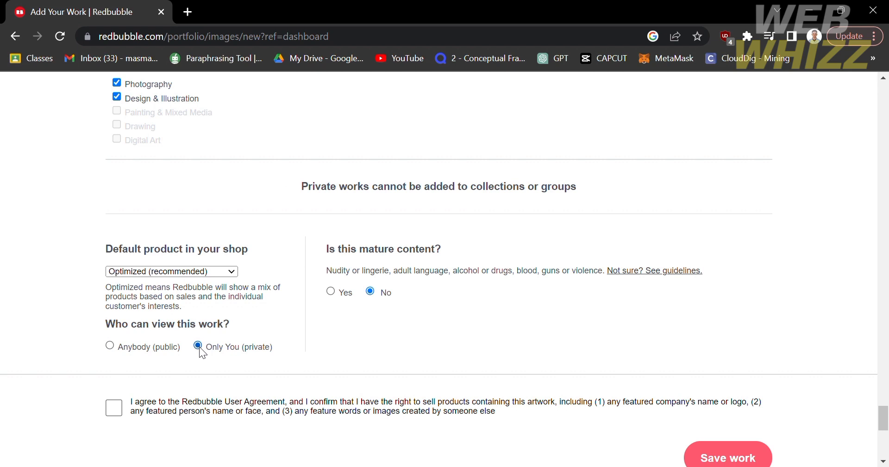
click(109, 345)
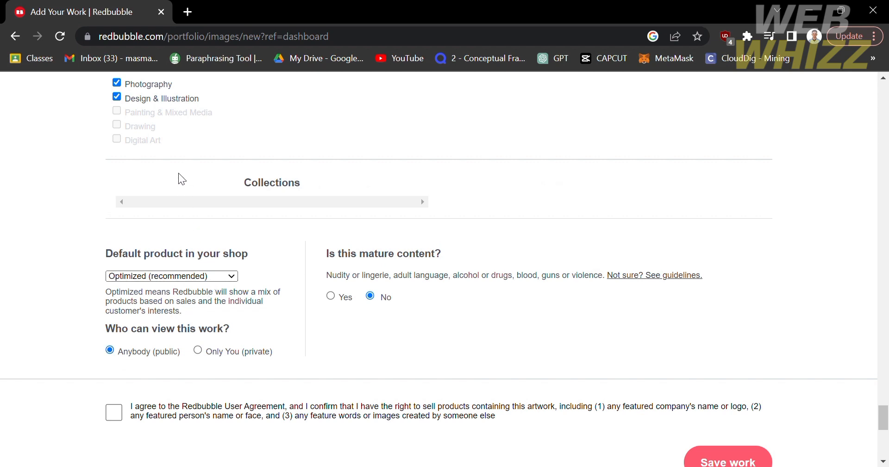
click(180, 122)
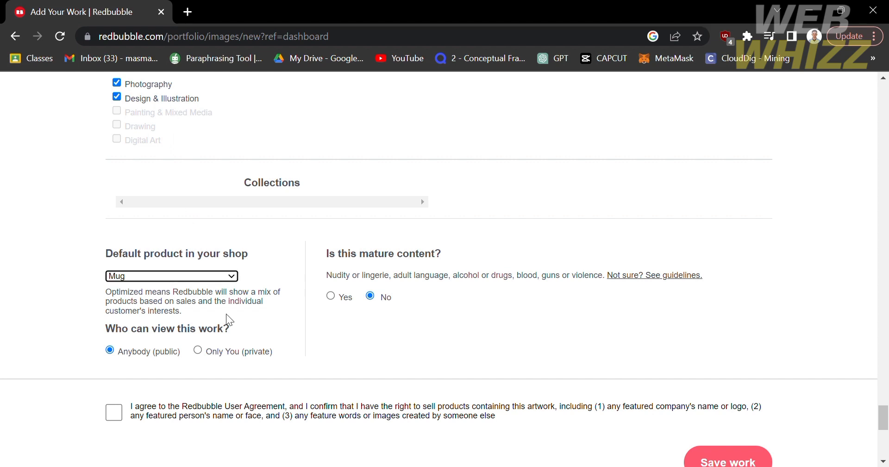
scroll(365, 369, down, 2)
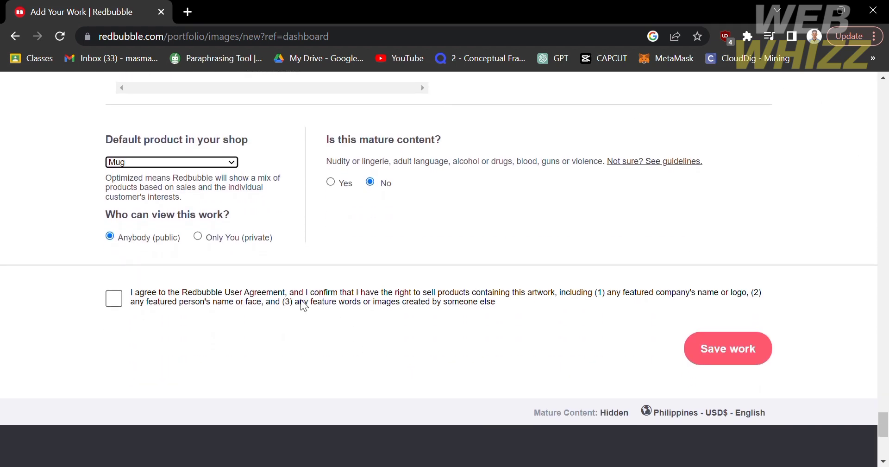
scroll(304, 305, up, 2)
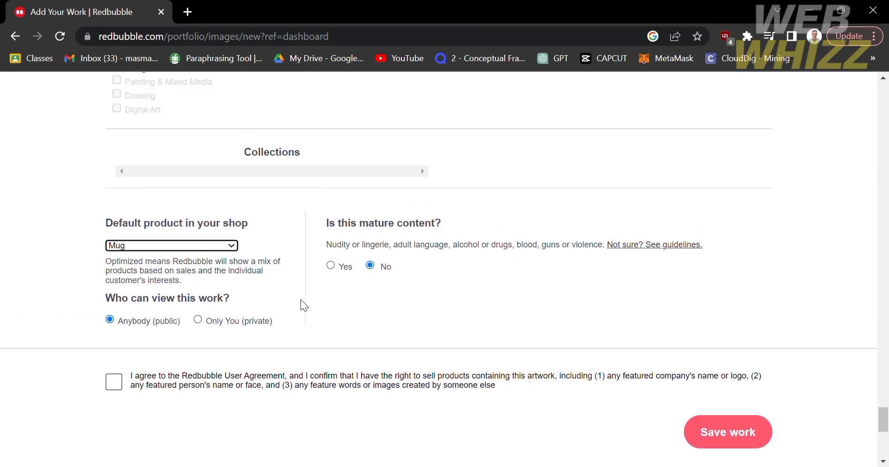
click(114, 383)
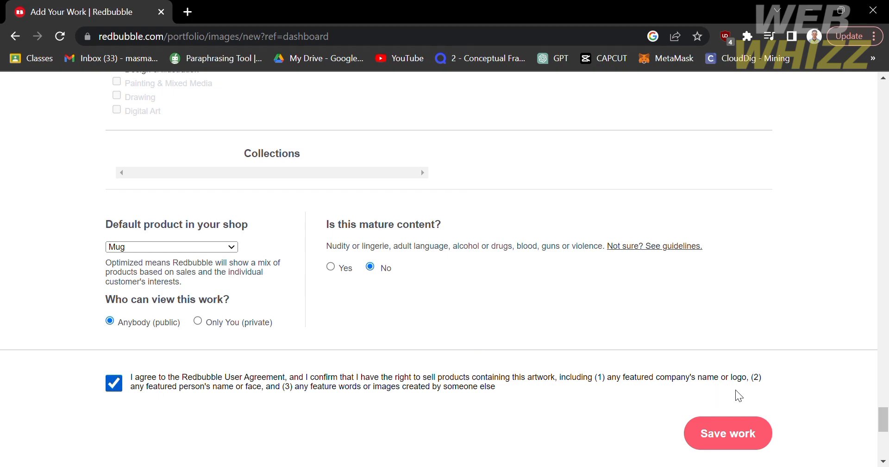
- Disable the Large Print Clothing, Phone Wallets and Art Board Prints products for this artwork
scroll(740, 394, up, 20)
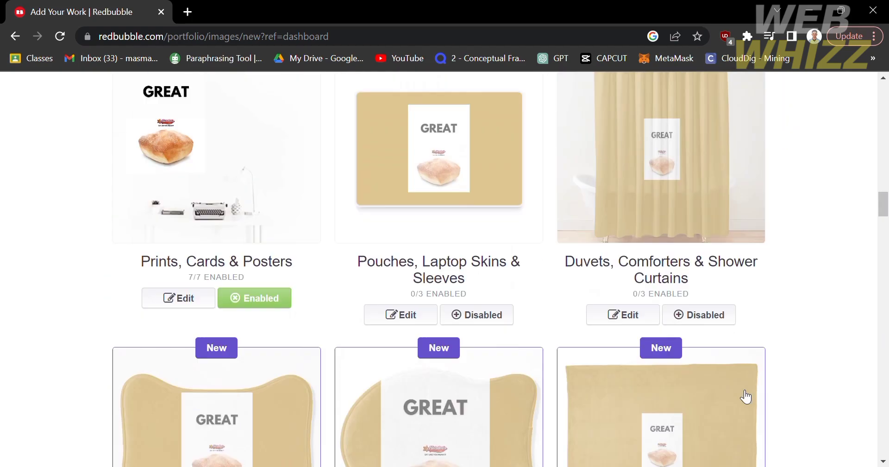
scroll(745, 396, up, 20)
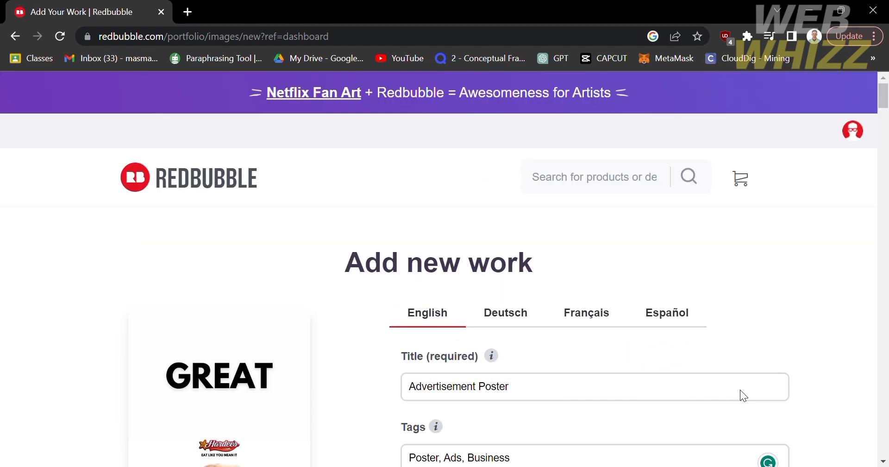
scroll(740, 394, down, 4)
scroll(740, 394, up, 2)
scroll(740, 394, down, 6)
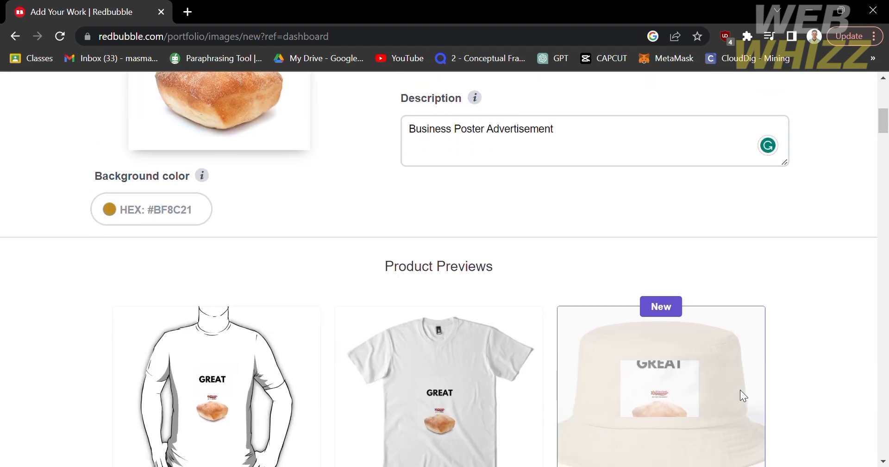
scroll(741, 392, down, 5)
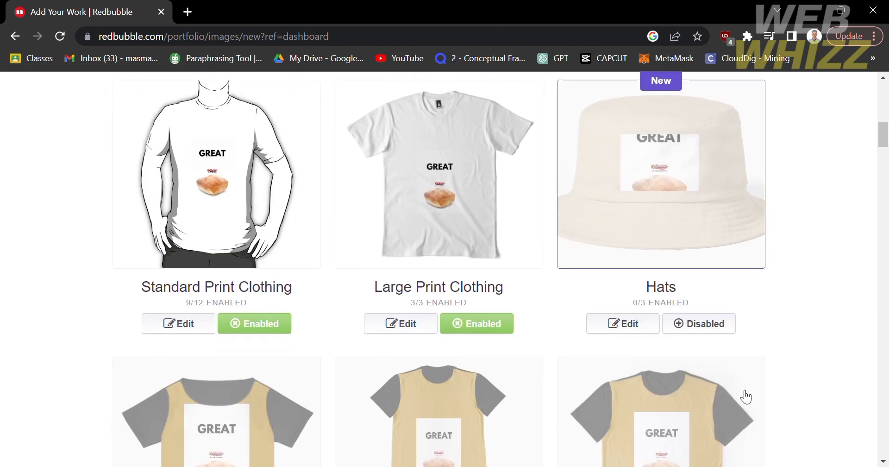
scroll(744, 393, up, 1)
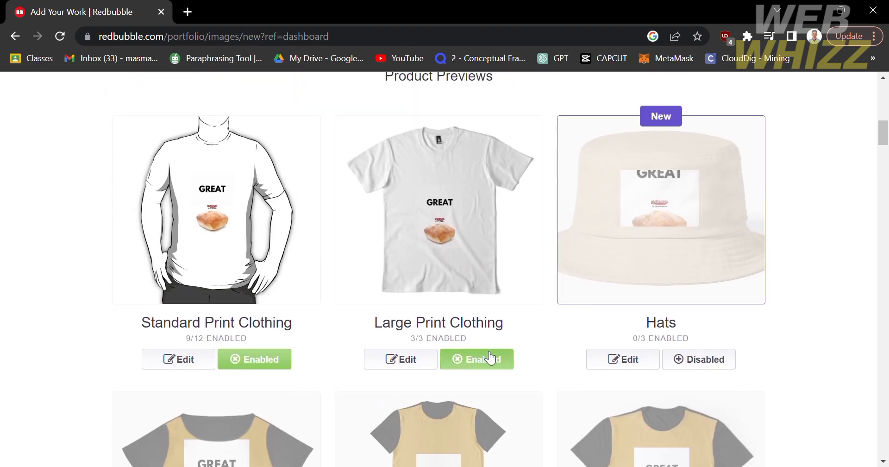
click(495, 363)
scroll(492, 361, down, 20)
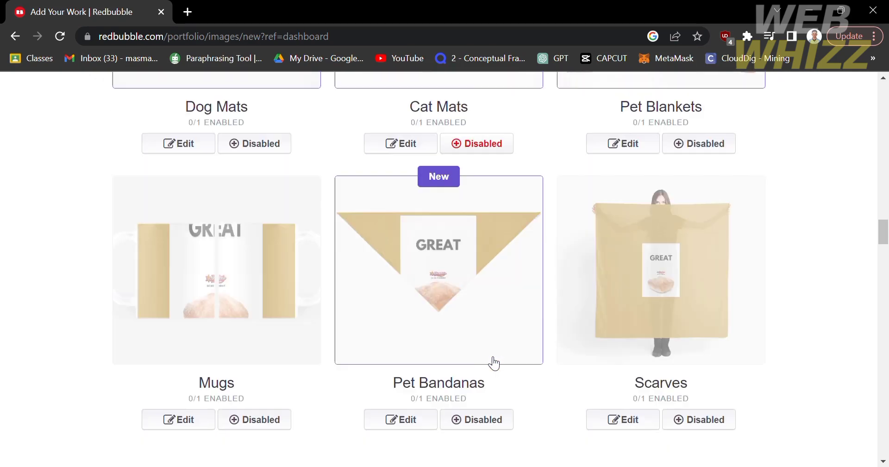
scroll(351, 250, up, 15)
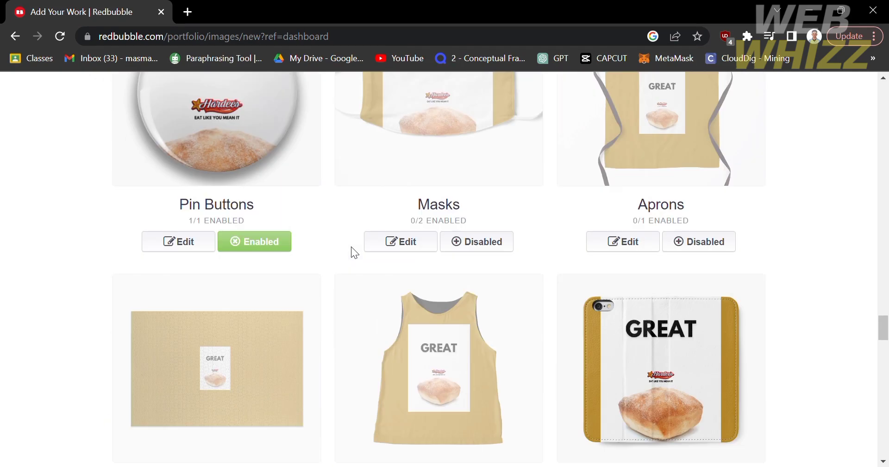
click(689, 455)
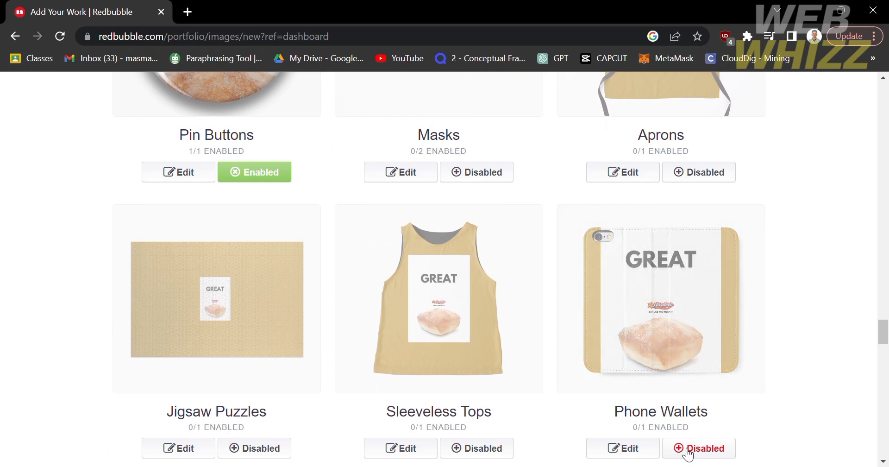
scroll(685, 451, up, 10)
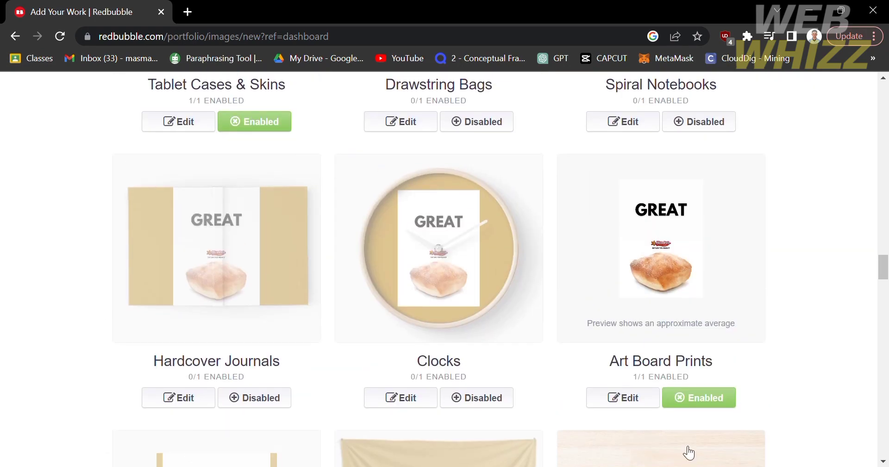
click(717, 399)
- Disable the Prints, Cards & Posters and Standard Print Clothing product groups
scroll(717, 399, down, 10)
scroll(716, 399, up, 4)
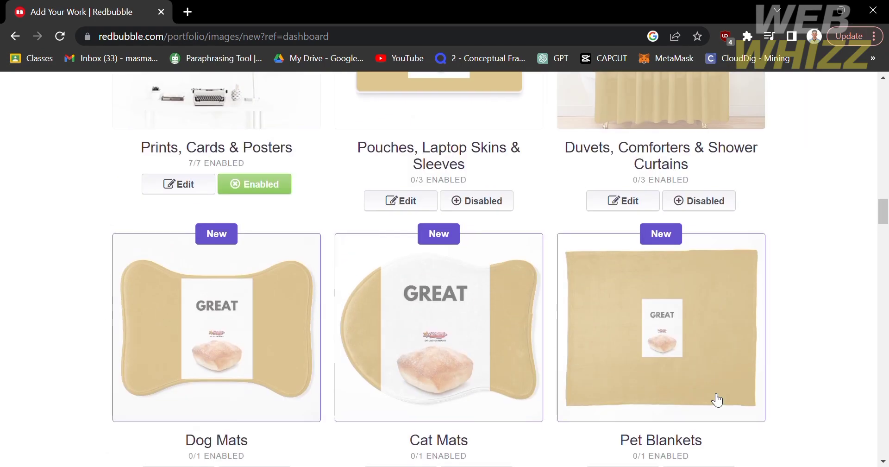
scroll(716, 399, down, 1)
scroll(717, 399, up, 4)
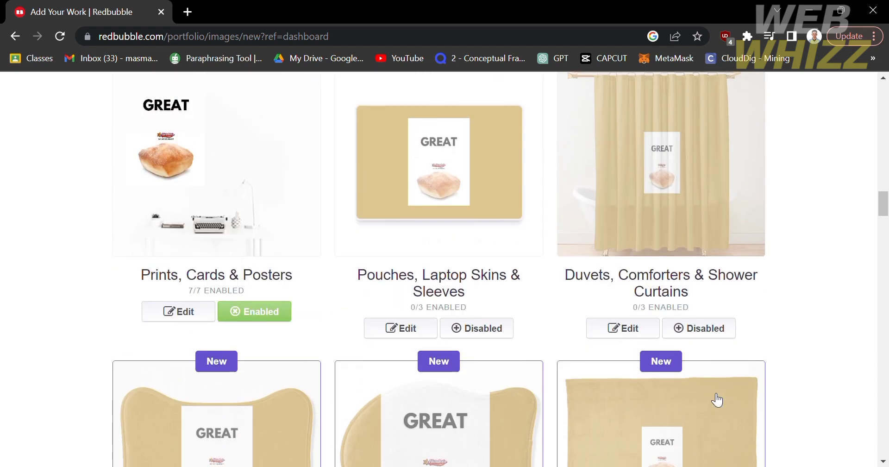
click(251, 314)
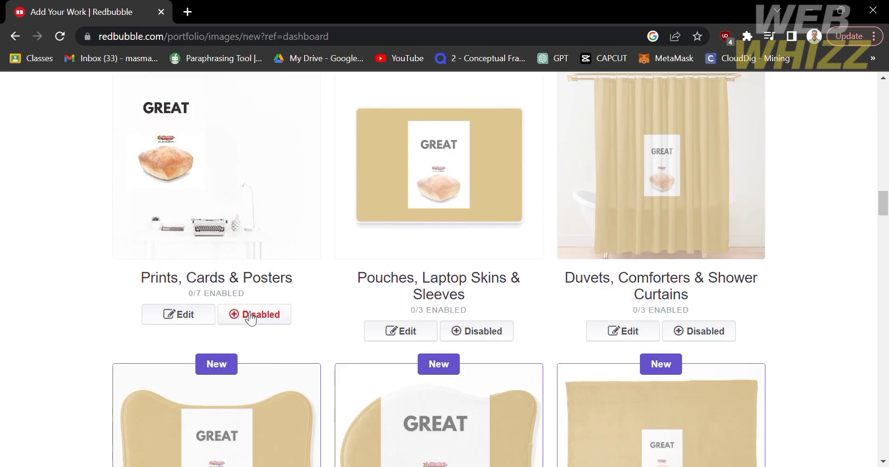
scroll(251, 318, up, 10)
scroll(251, 319, up, 15)
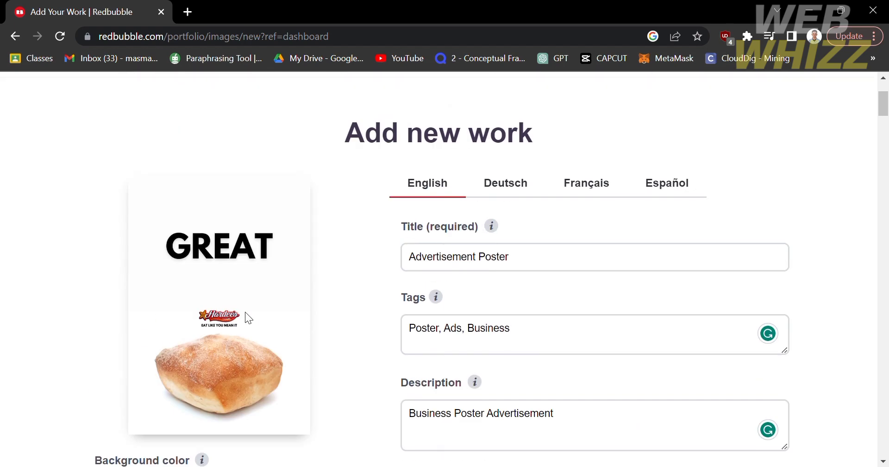
scroll(249, 318, down, 4)
scroll(245, 312, down, 2)
scroll(245, 312, down, 4)
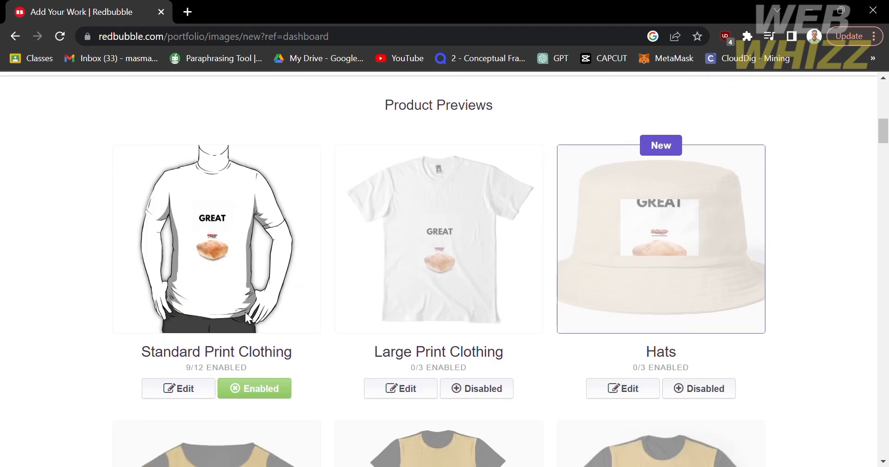
click(272, 395)
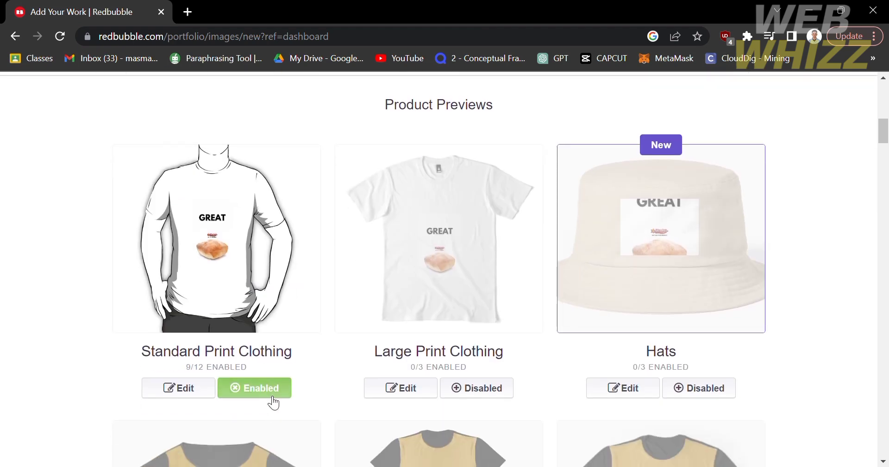
scroll(273, 402, down, 20)
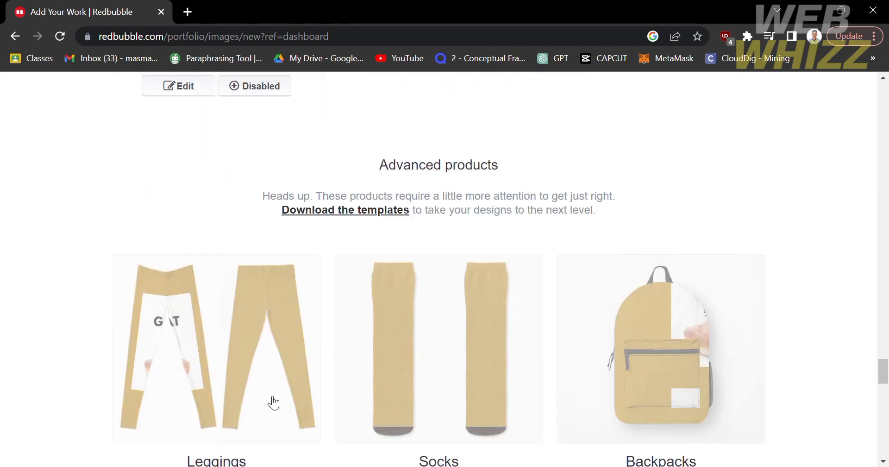
scroll(272, 401, down, 7)
scroll(748, 159, up, 4)
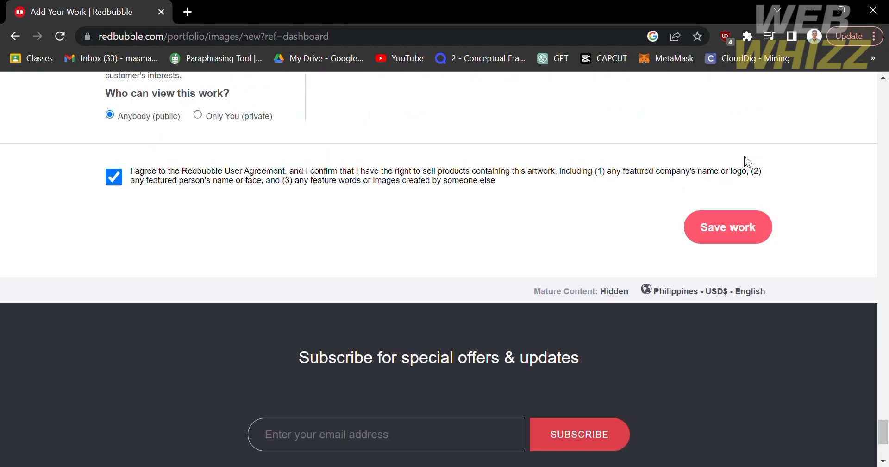
- Attempt to save the work and dismiss the default-product warning
click(749, 233)
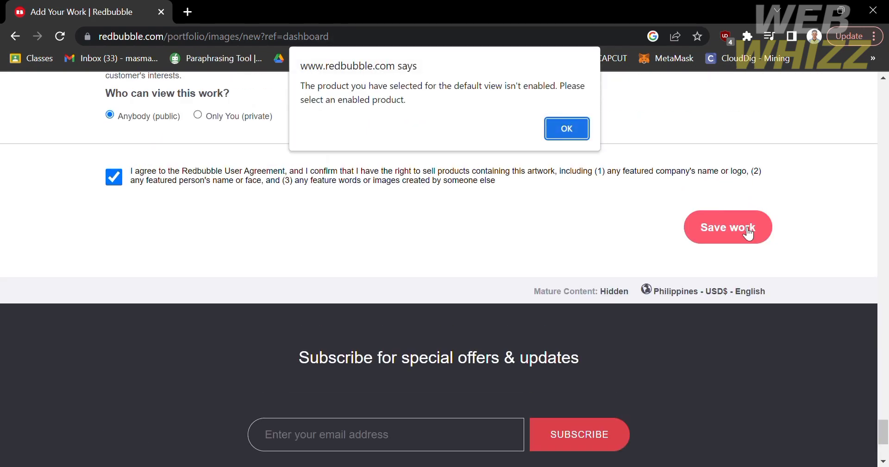
click(582, 131)
scroll(582, 131, up, 15)
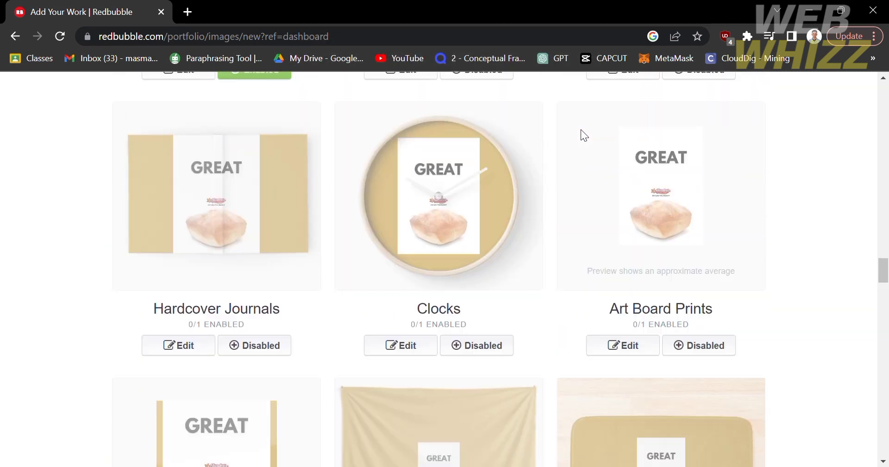
scroll(580, 130, up, 15)
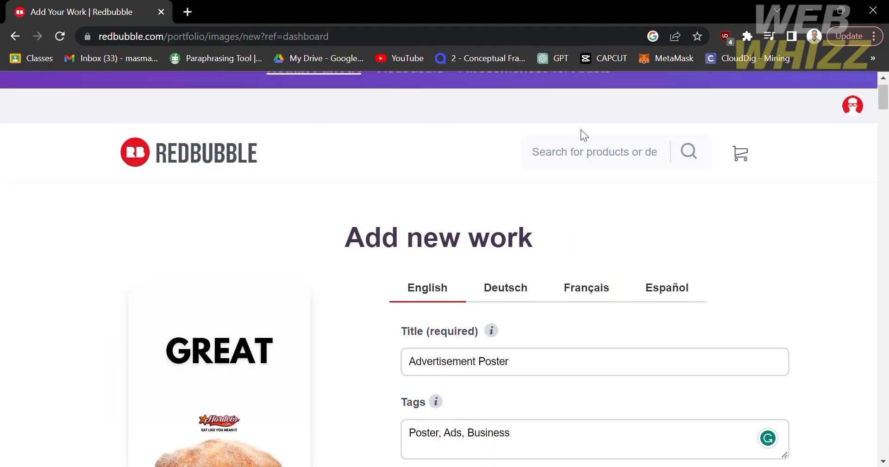
scroll(581, 129, down, 2)
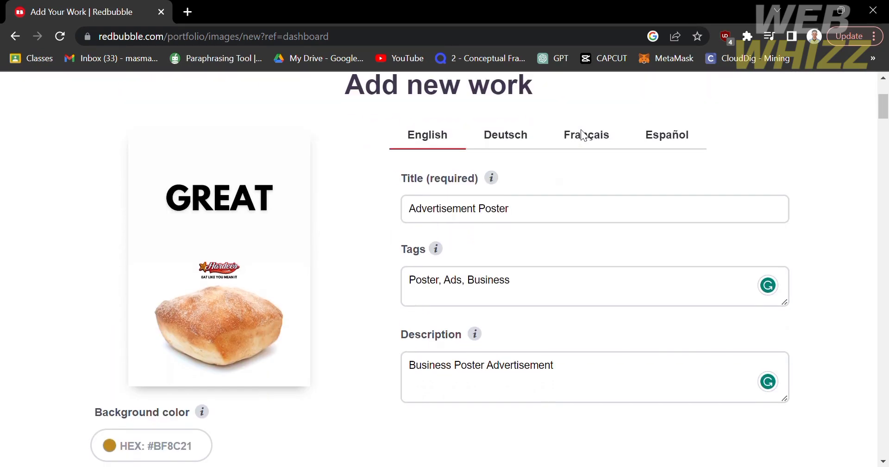
scroll(645, 313, down, 20)
scroll(645, 314, up, 5)
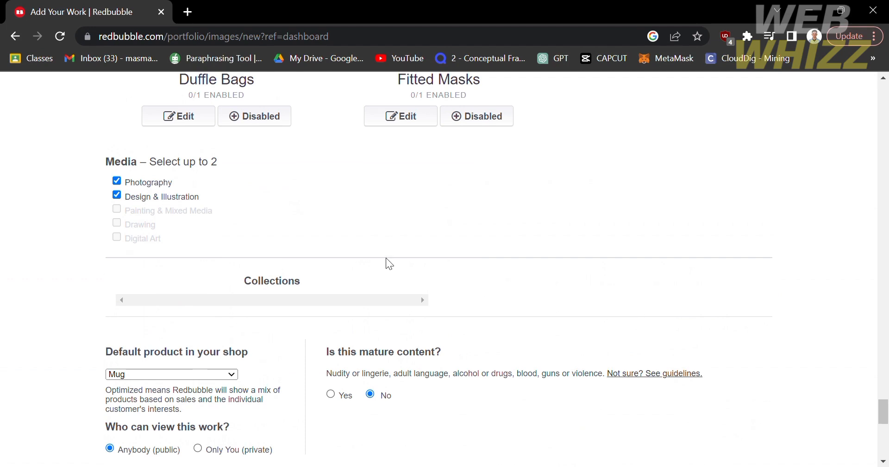
scroll(360, 159, down, 2)
scroll(359, 159, up, 1)
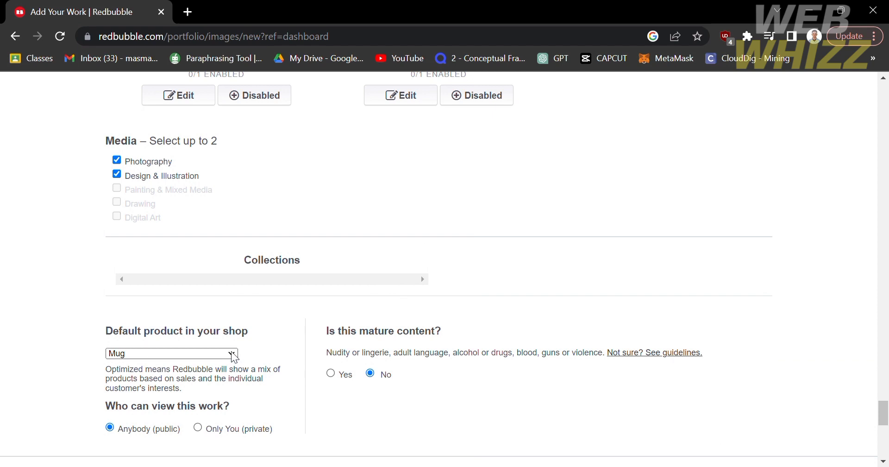
- Set the default product from Mug to Optimized (recommended) and save the work
click(192, 305)
scroll(199, 392, down, 3)
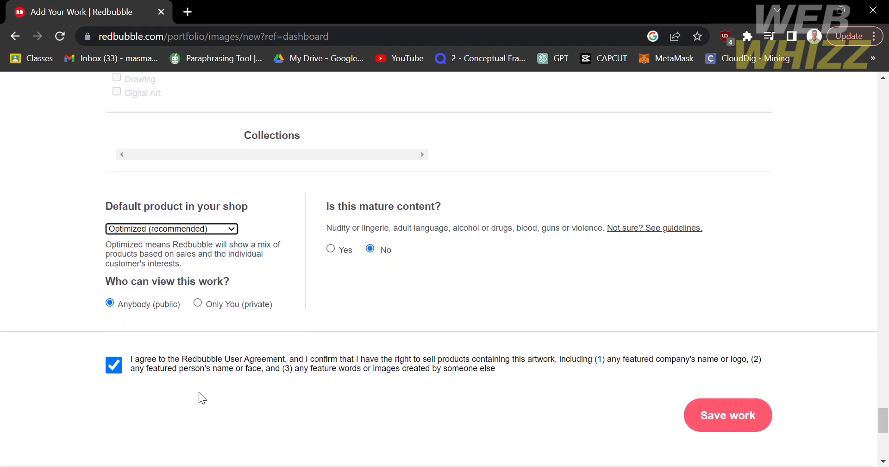
scroll(199, 391, down, 4)
scroll(619, 329, up, 2)
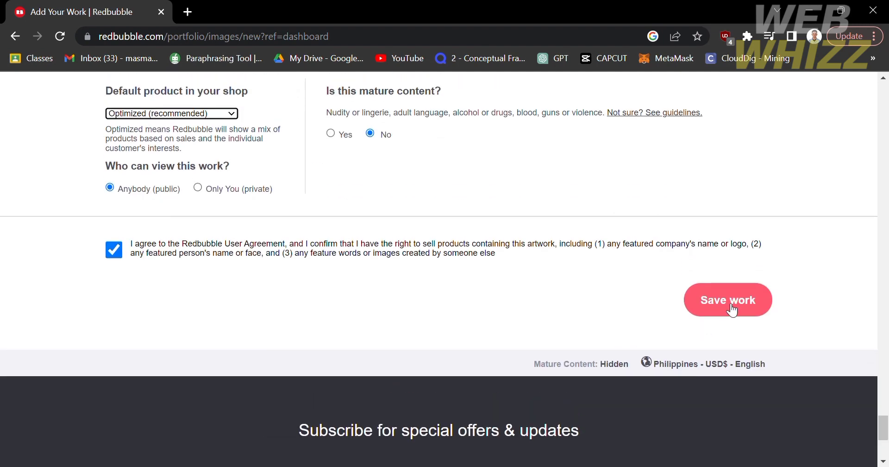
scroll(731, 310, up, 2)
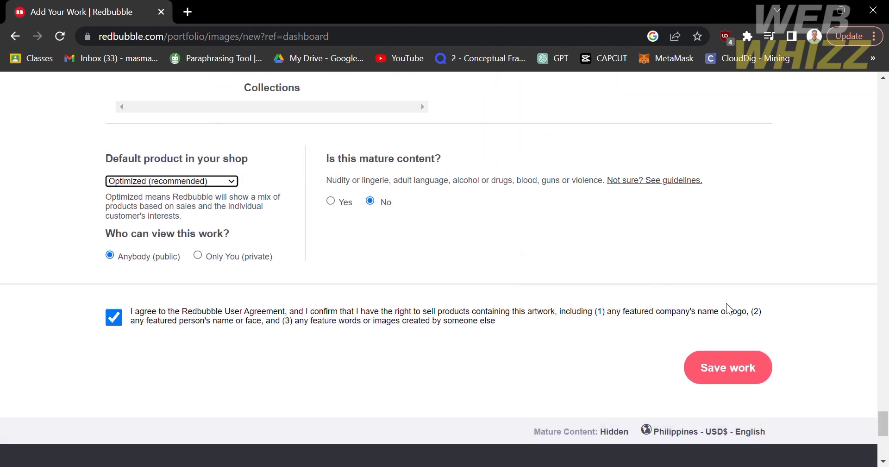
click(748, 364)
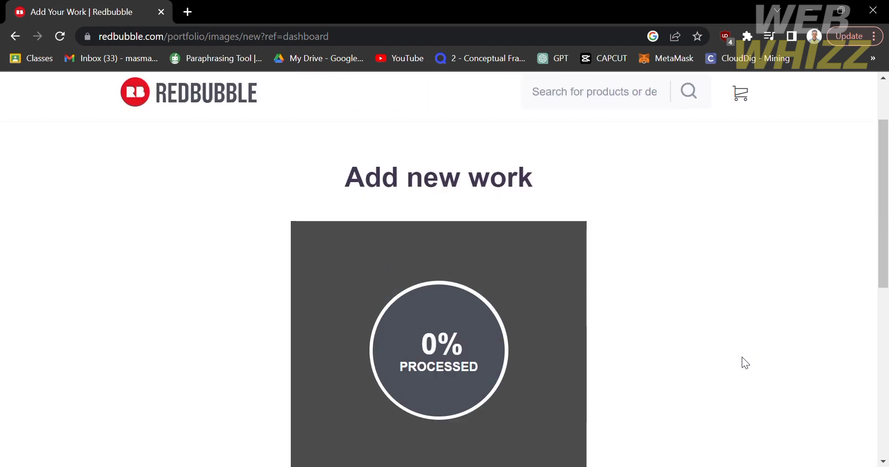
- Scroll through the Advertisement Poster's Promote page to check its card and sticker product previews
scroll(742, 357, down, 1)
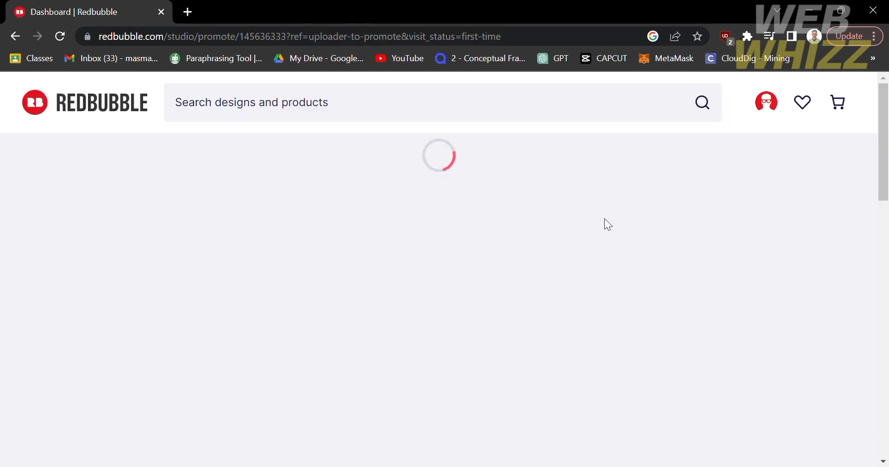
scroll(418, 286, down, 3)
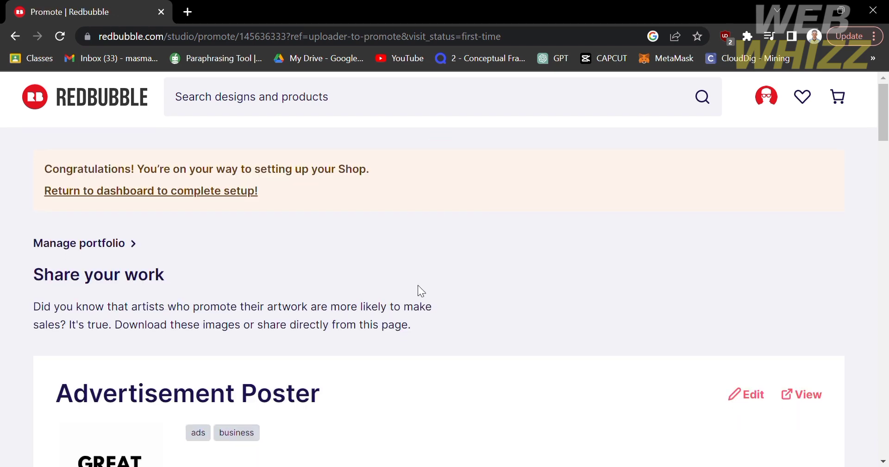
scroll(418, 286, down, 2)
scroll(418, 286, down, 3)
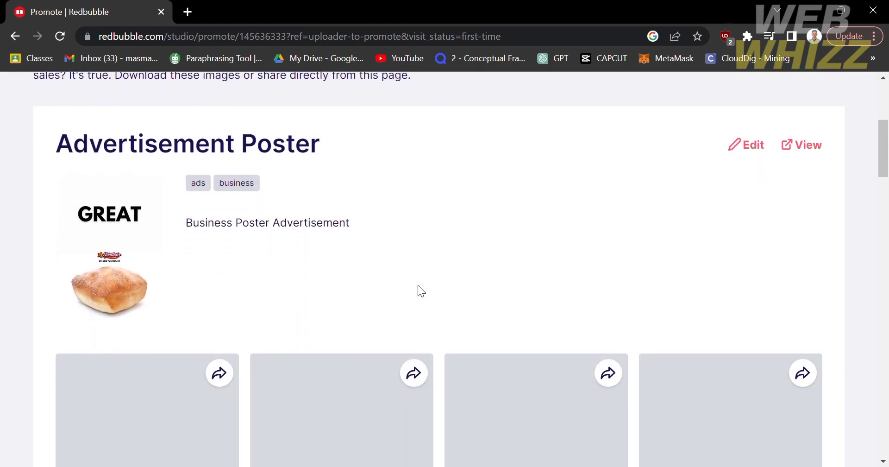
scroll(417, 285, down, 4)
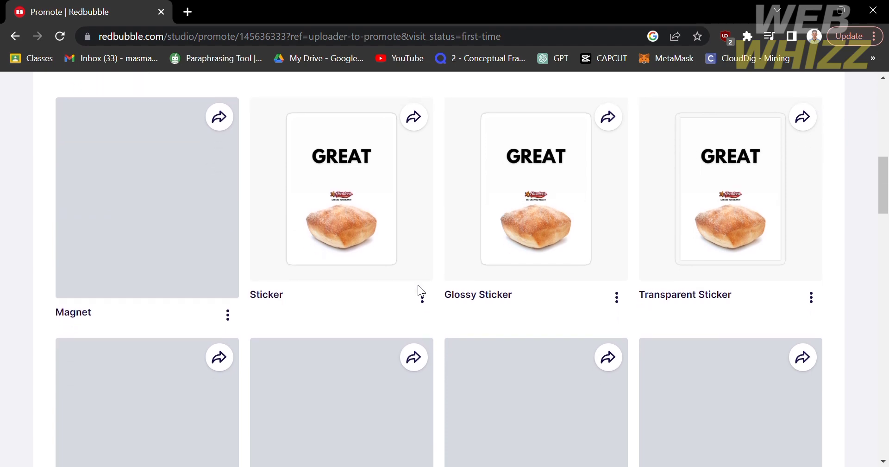
scroll(576, 297, up, 10)
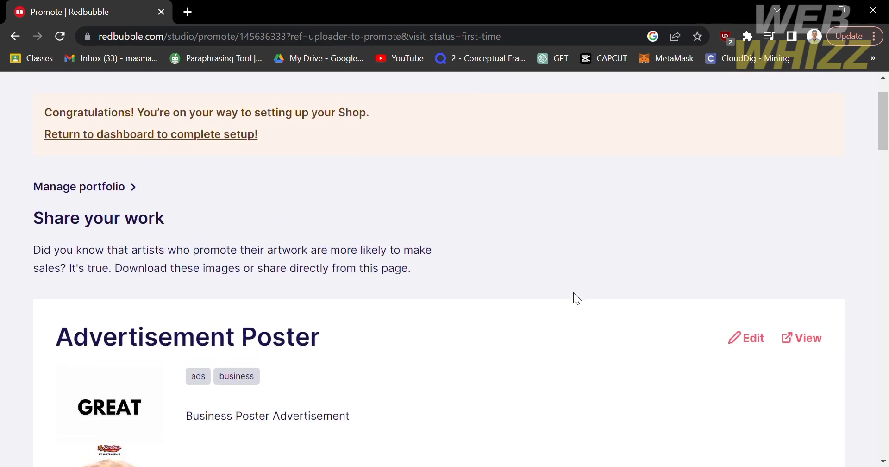
scroll(576, 296, down, 2)
scroll(574, 293, up, 3)
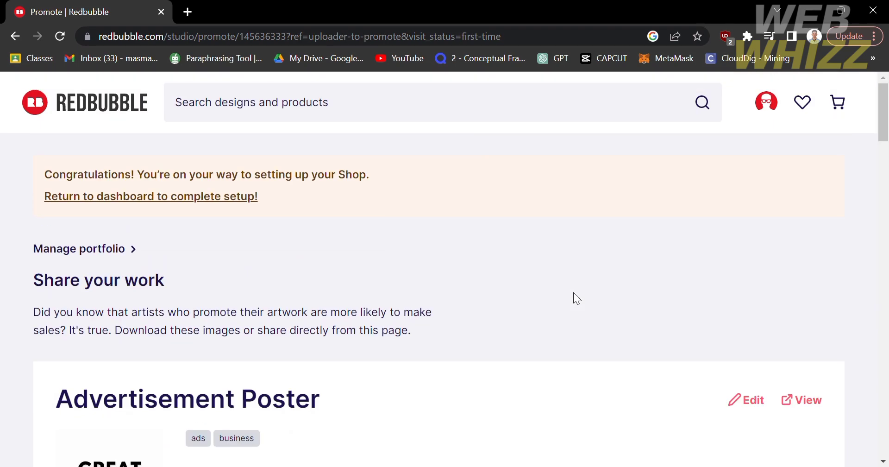